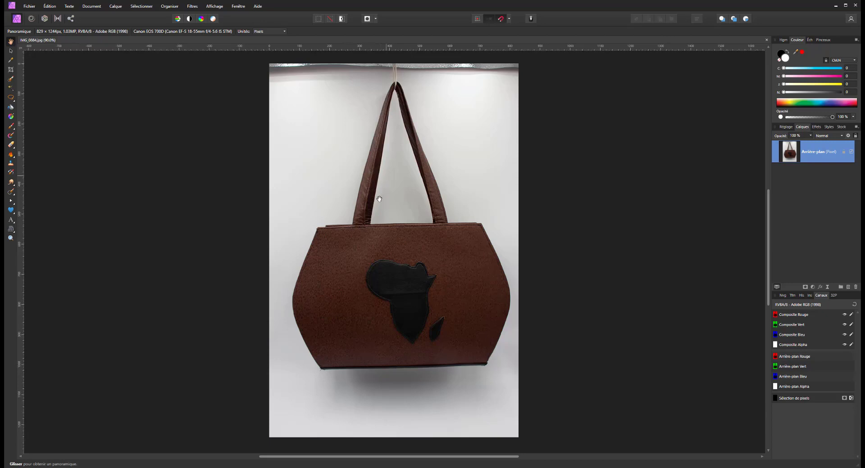
- Resize the canvas to a 1244 × 1244 px square with the proportions unlinked
key(ctrl+alt+c)
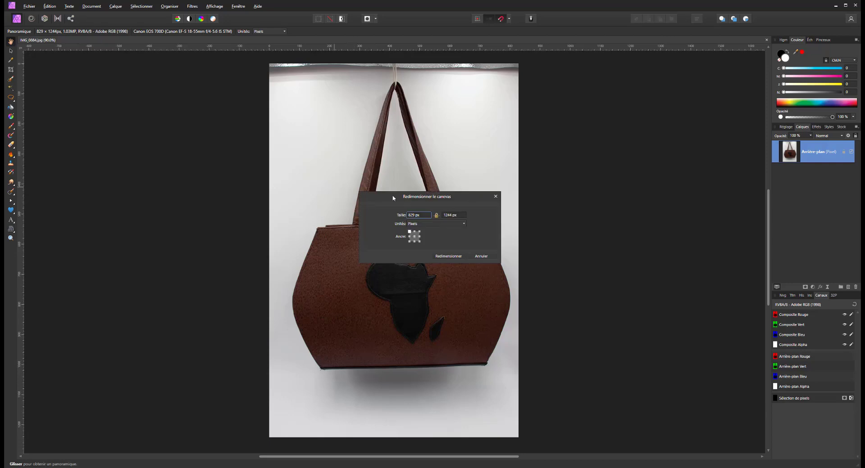
click(456, 218)
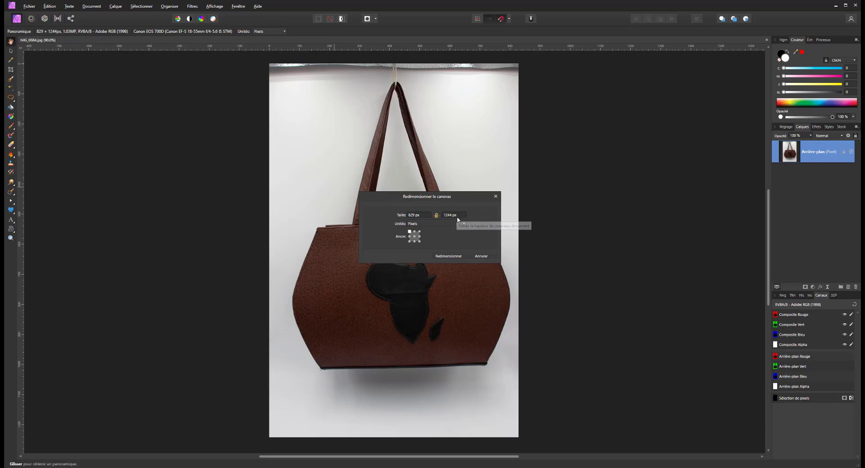
click(436, 216)
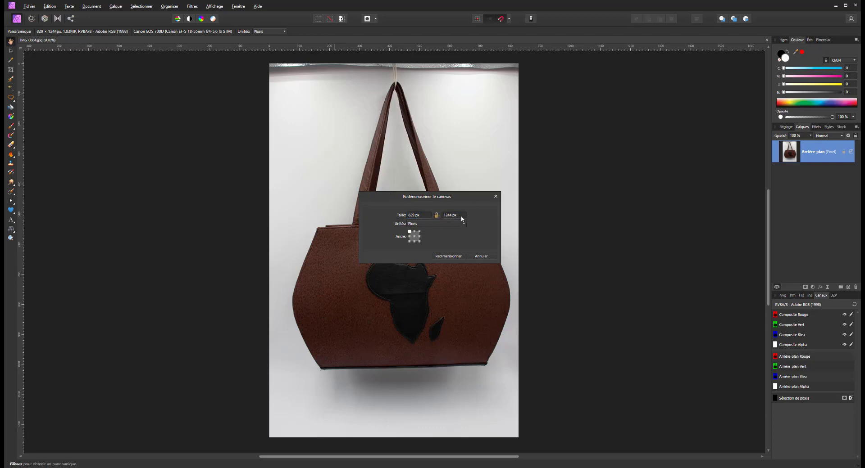
click(445, 216)
double_click(445, 215)
key(ctrl+c)
click(414, 216)
key(ctrl+v)
click(454, 256)
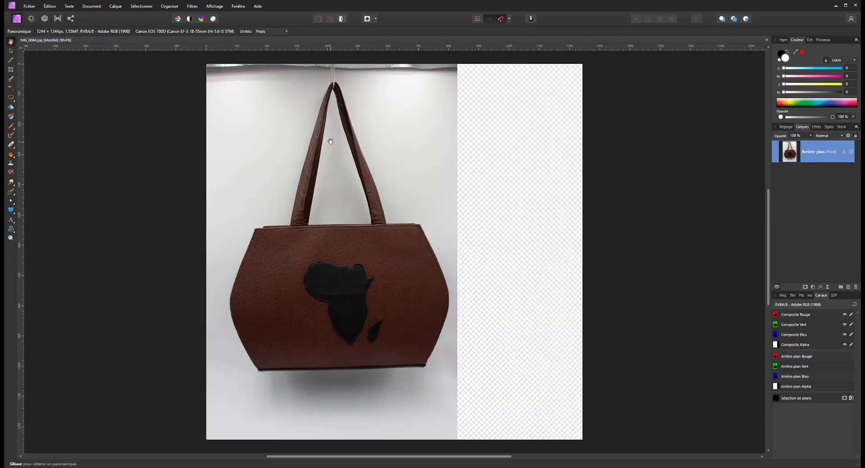
- Unlock the Arrière-plan layer and move the photo to the horizontal centre of the square canvas
click(11, 51)
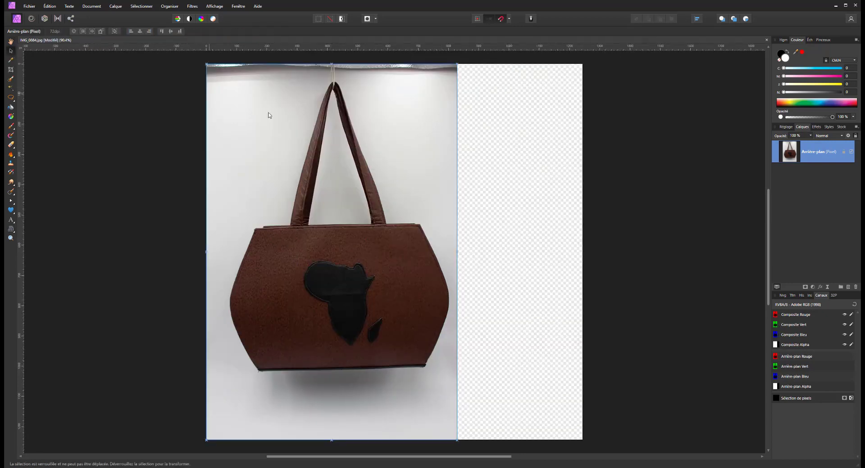
click(494, 192)
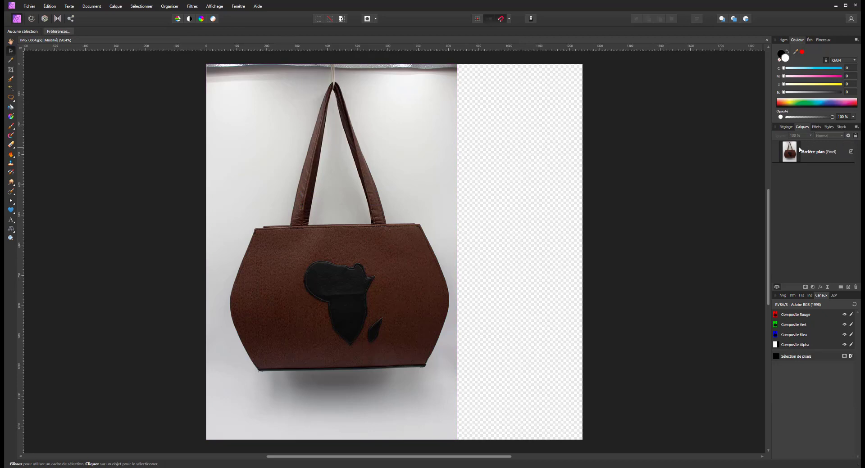
drag(340, 192, 402, 192)
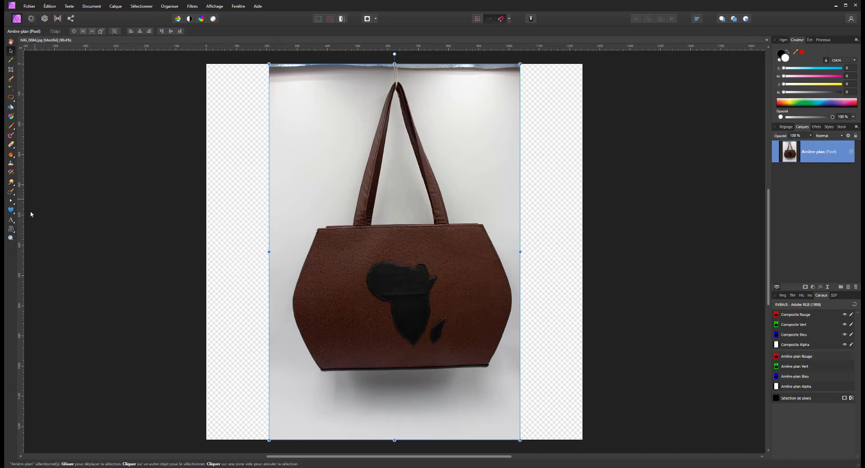
- Trace the bag's left contour with the Pen tool, from its lower-left corner to the base of the left strap
key(p)
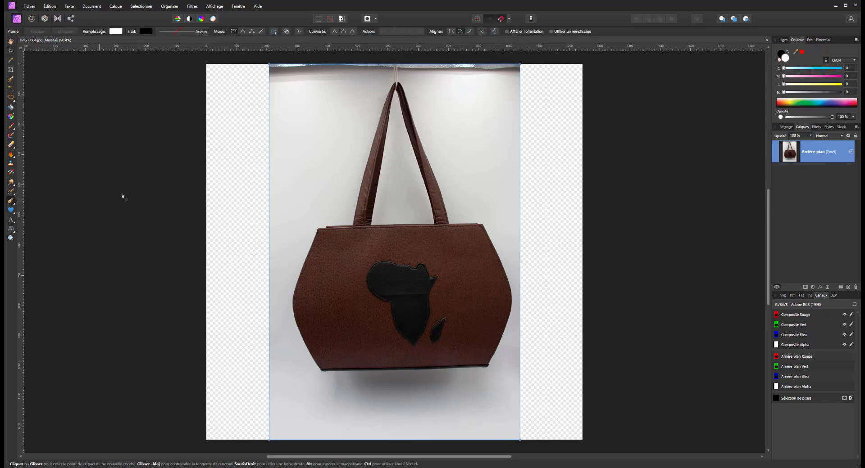
scroll(294, 239, up, 5)
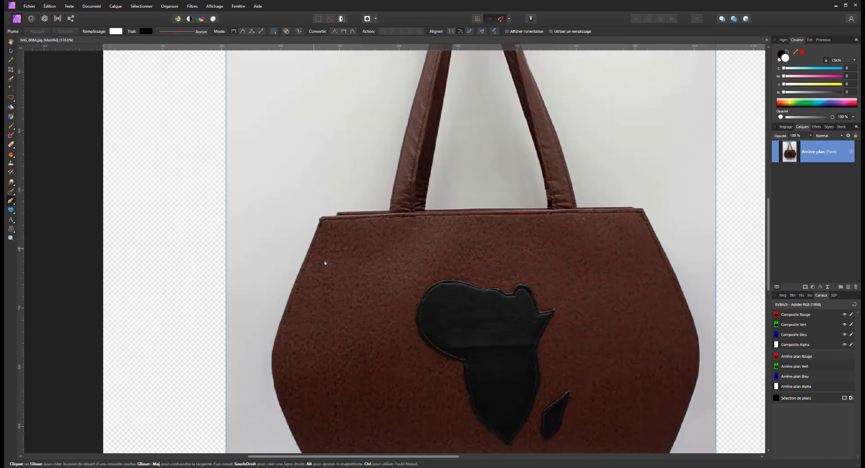
drag(325, 264, 309, 184)
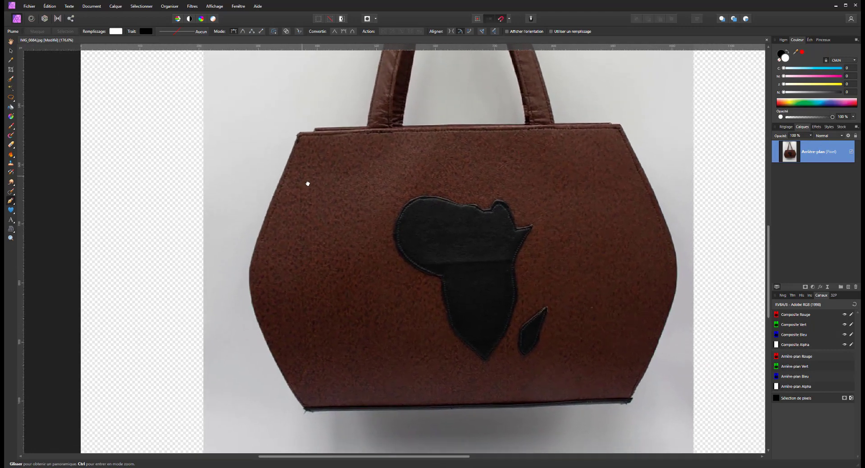
click(303, 409)
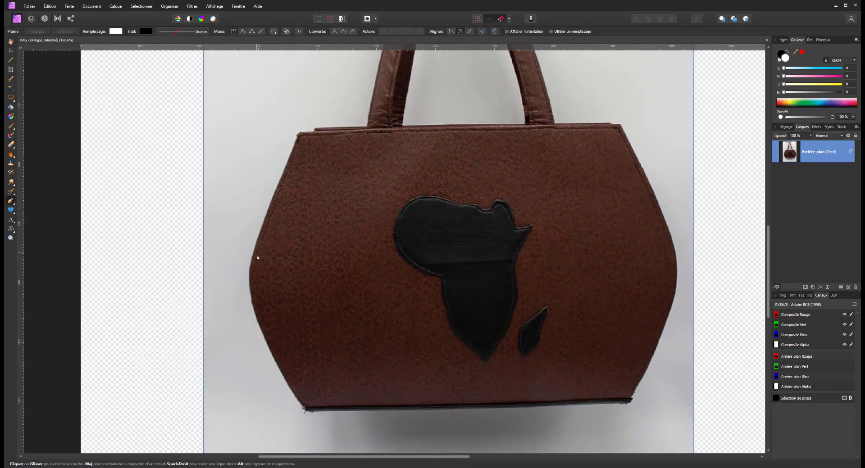
drag(252, 255, 272, 193)
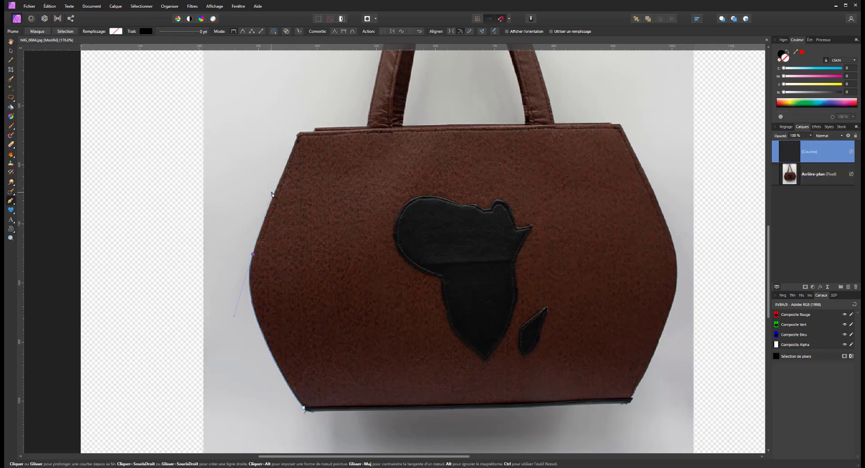
click(287, 168)
click(297, 136)
click(305, 133)
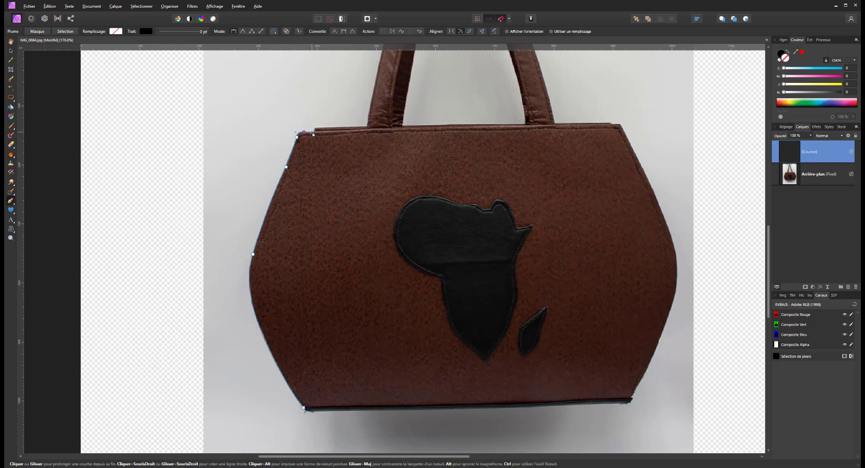
click(315, 131)
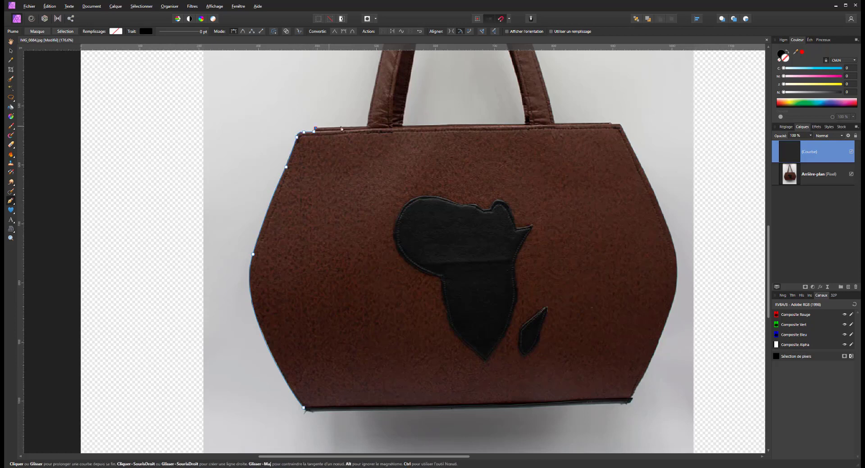
click(368, 129)
scroll(363, 135, up, 5)
scroll(363, 135, right, 2)
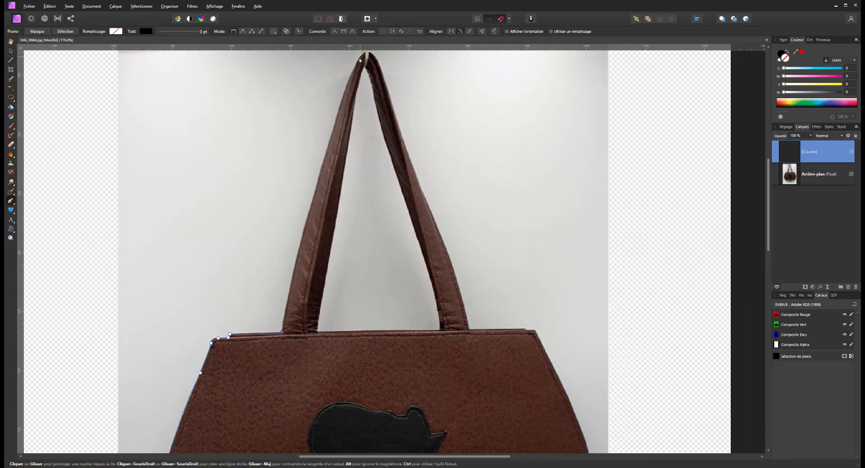
scroll(346, 128, up, 3)
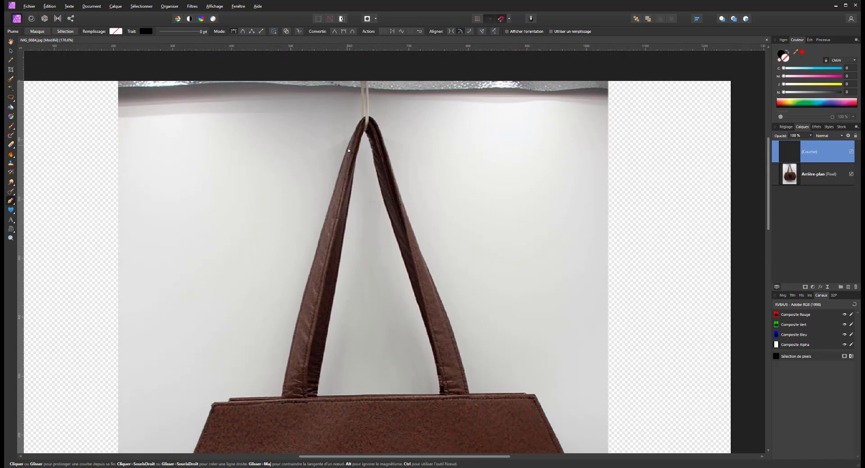
drag(359, 121, 350, 94)
key(ctrl)
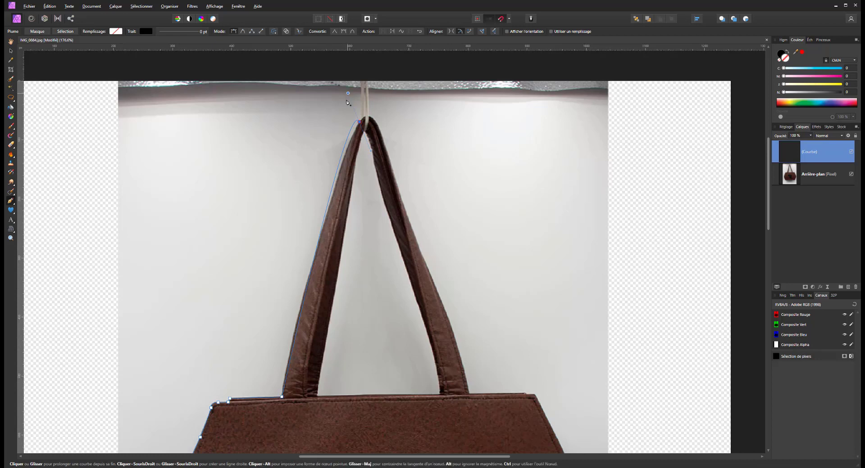
key(ctrl+x)
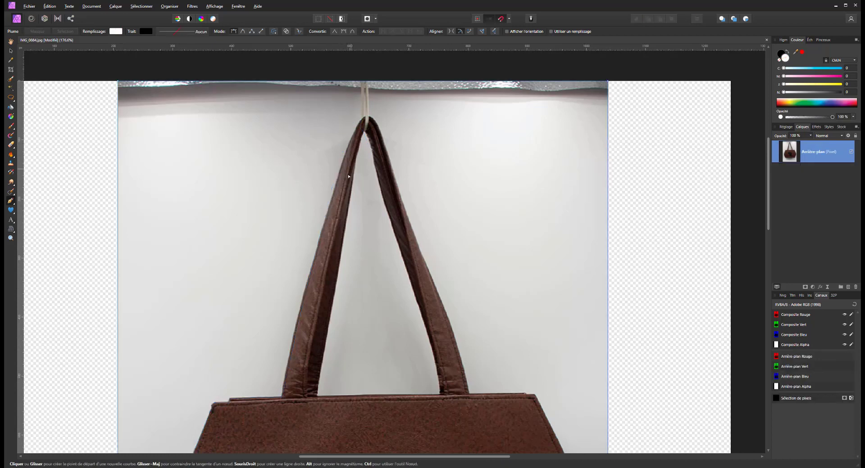
key(ctrl+z)
key(ctrl+z)
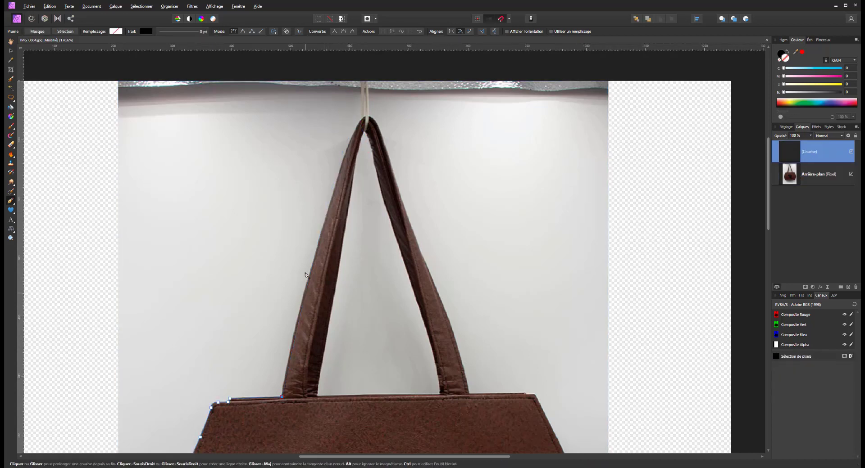
- Continue the path around the outer edge of the handles, over their peak and down to the base of the right strap
drag(320, 234, 346, 161)
drag(363, 117, 374, 104)
click(379, 128)
click(399, 191)
drag(439, 295, 449, 320)
drag(469, 397, 475, 438)
- Extend the path along the bag's upper edge and down its right side to the lower-right corner
drag(498, 396, 505, 394)
drag(547, 410, 364, 241)
drag(389, 378, 397, 266)
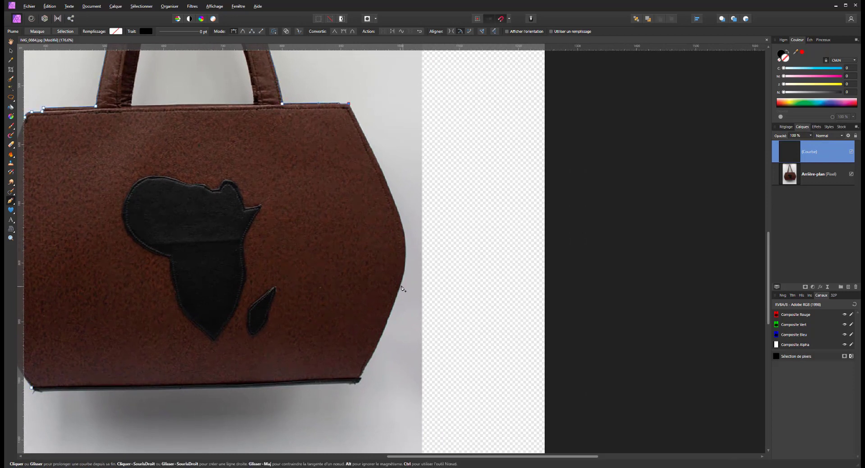
drag(401, 284, 382, 336)
click(355, 386)
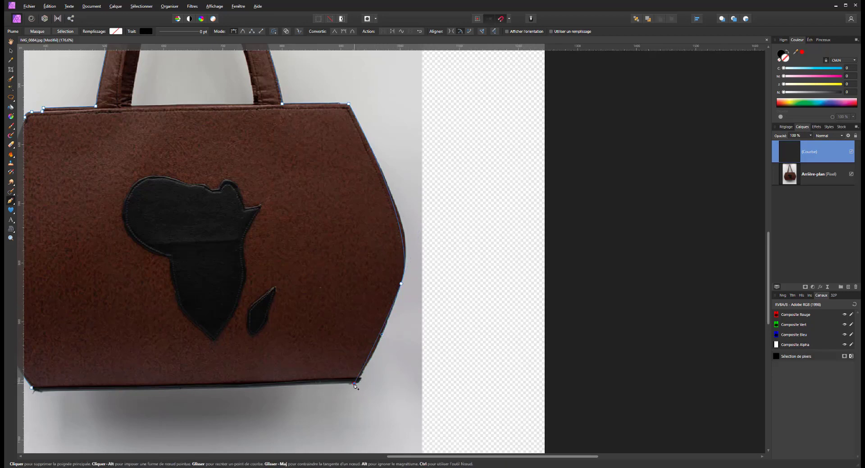
- Adjust the curve handles to fit the bag's right edge, and close the outline at the lower-left corner
drag(354, 386, 556, 325)
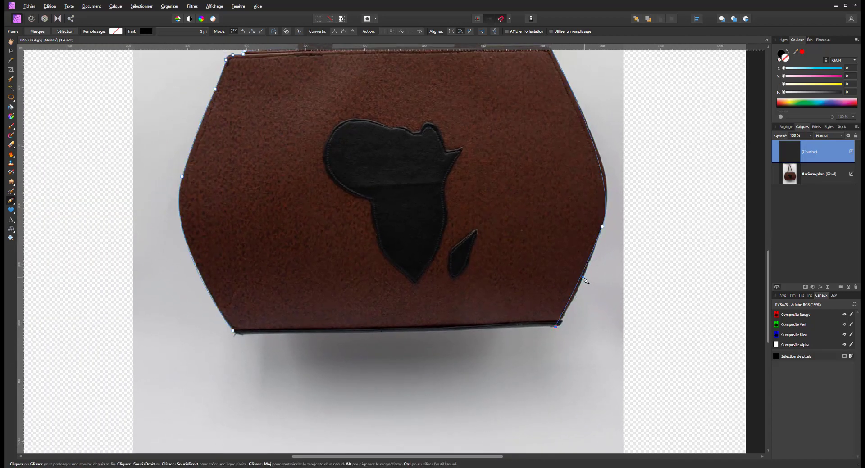
key(ctrl)
click(601, 227)
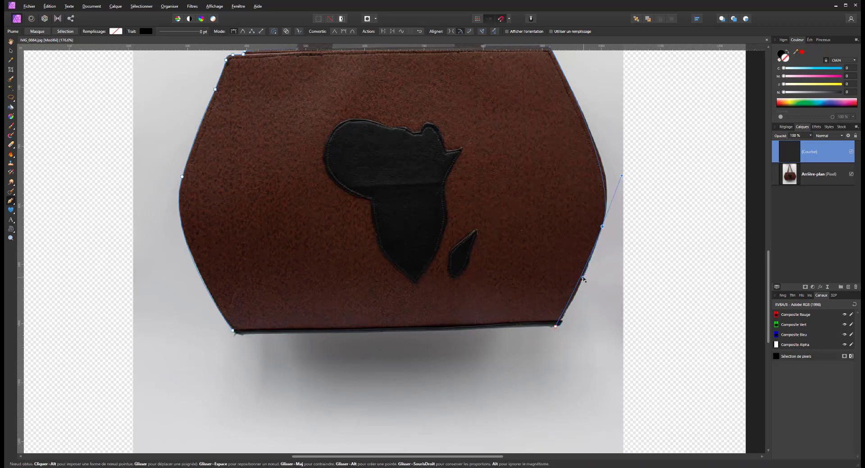
drag(583, 279, 586, 289)
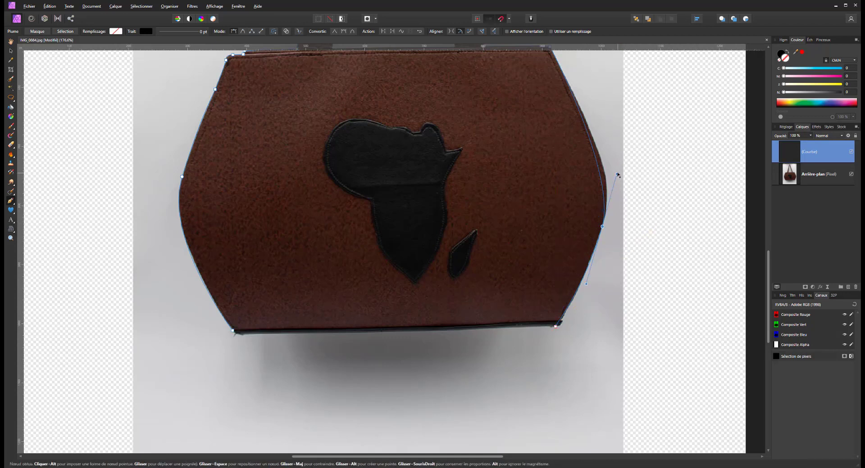
mouse_move(618, 176)
mouse_down()
mouse_move(626, 162)
mouse_move(623, 177)
mouse_up()
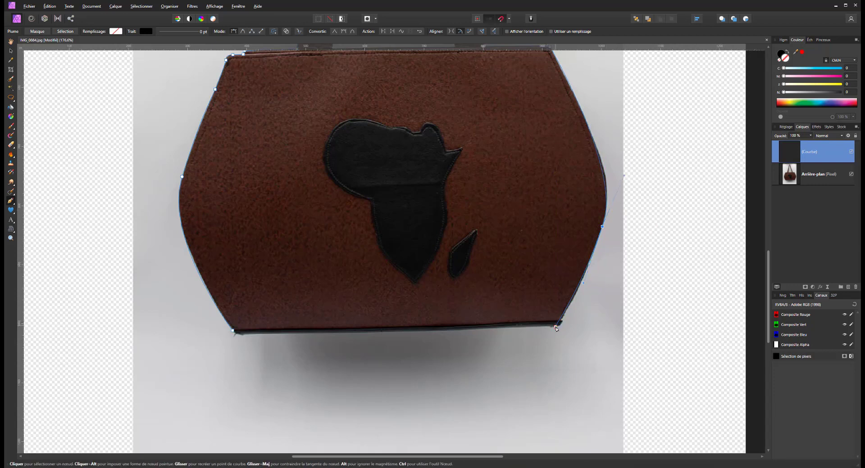
click(229, 329)
- Convert the bag outline into a selection and apply it as a mask on the Arrière-plan layer
key(ctrl+minus)
key(ctrl+minus)
key(ctrl+minus)
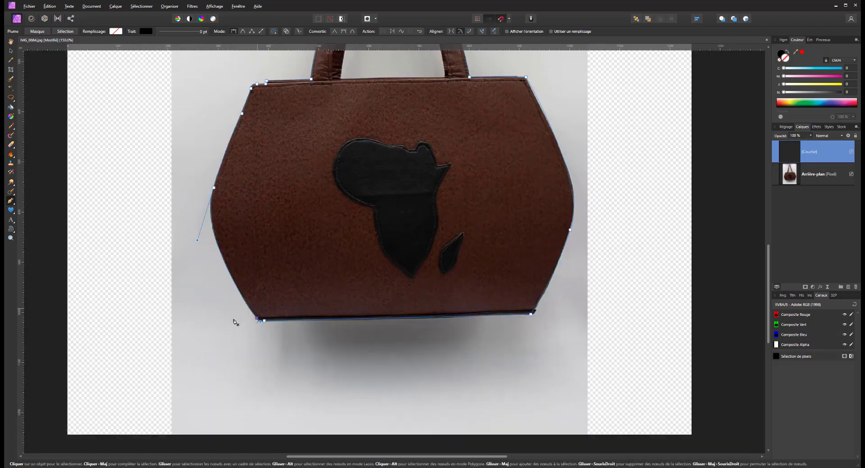
drag(408, 253, 338, 313)
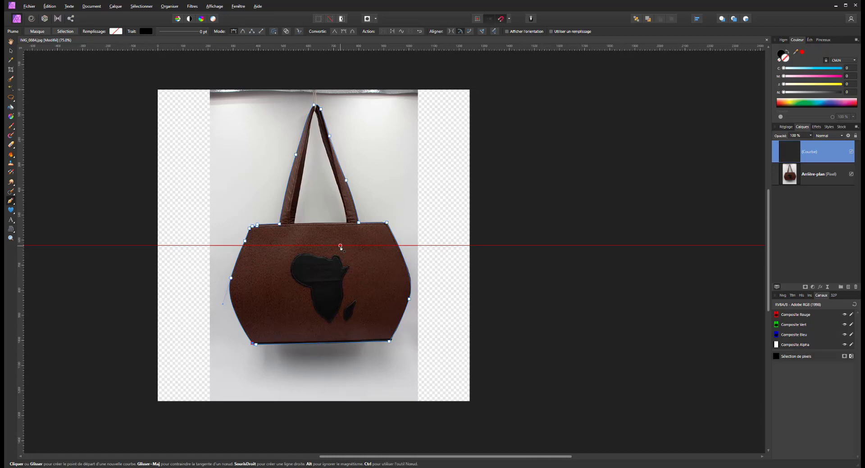
click(66, 31)
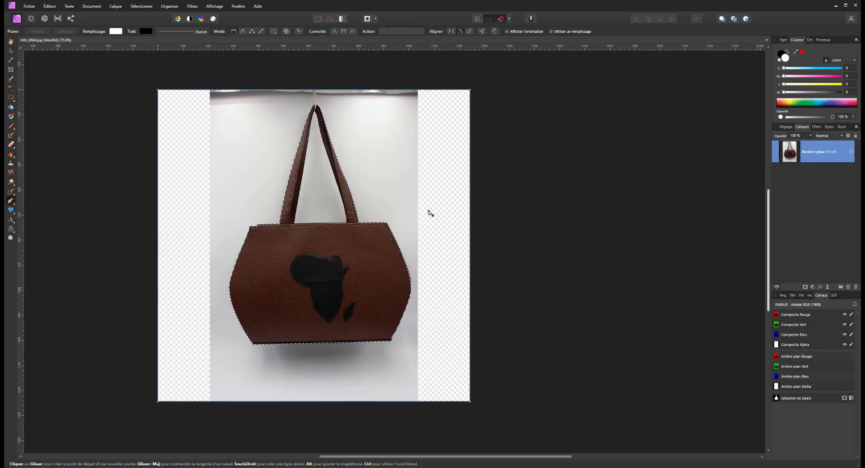
click(805, 287)
- Trace a closed Pen path around the background area enclosed by the two straps and the bag's upper edge
scroll(345, 210, up, 2)
scroll(327, 218, down, 1)
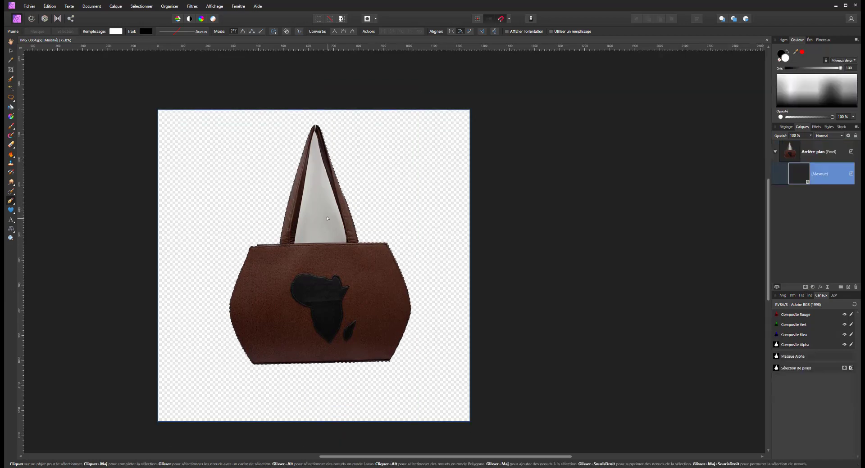
scroll(328, 218, up, 4)
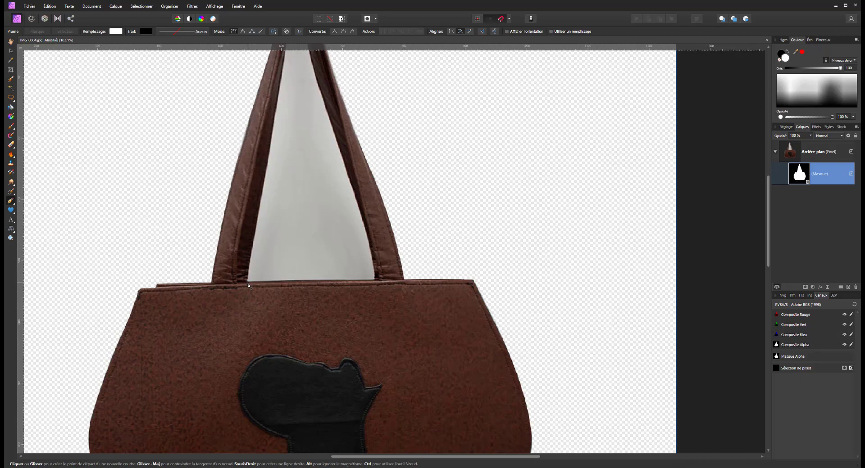
click(248, 281)
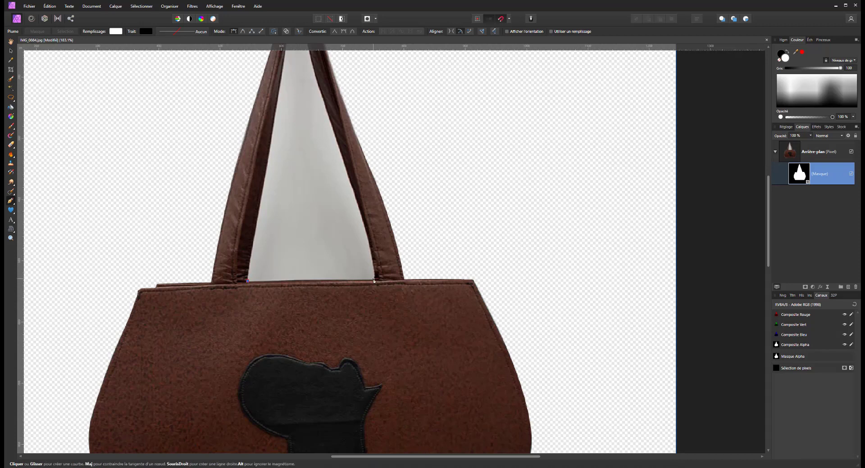
click(375, 281)
drag(373, 237, 407, 311)
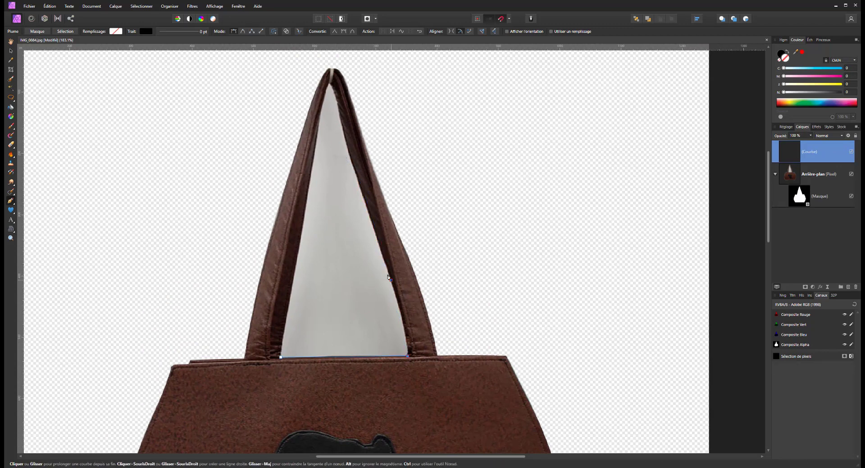
drag(390, 280, 375, 244)
drag(351, 151, 347, 148)
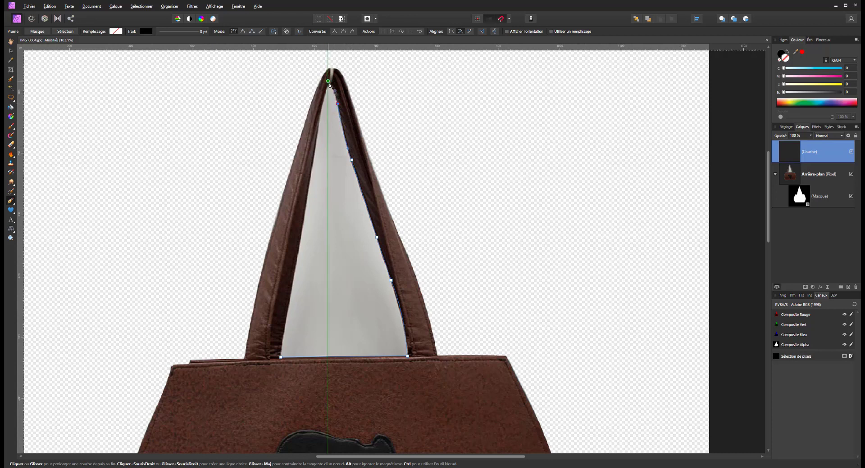
click(329, 86)
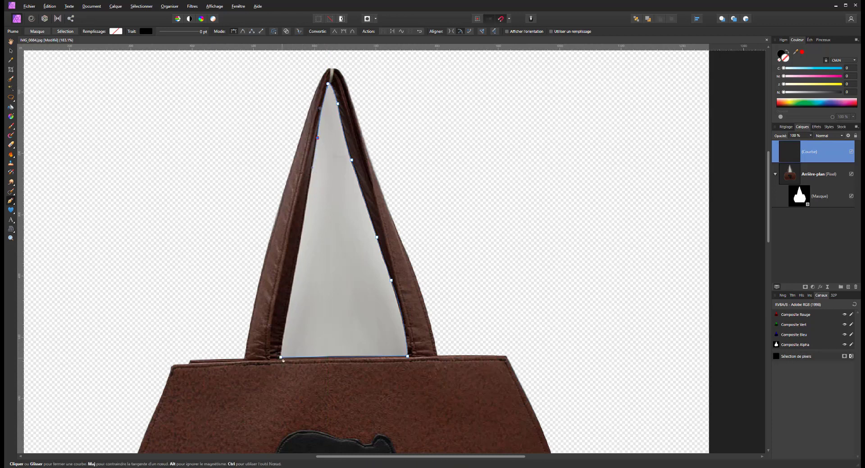
click(280, 359)
scroll(324, 245, down, 2)
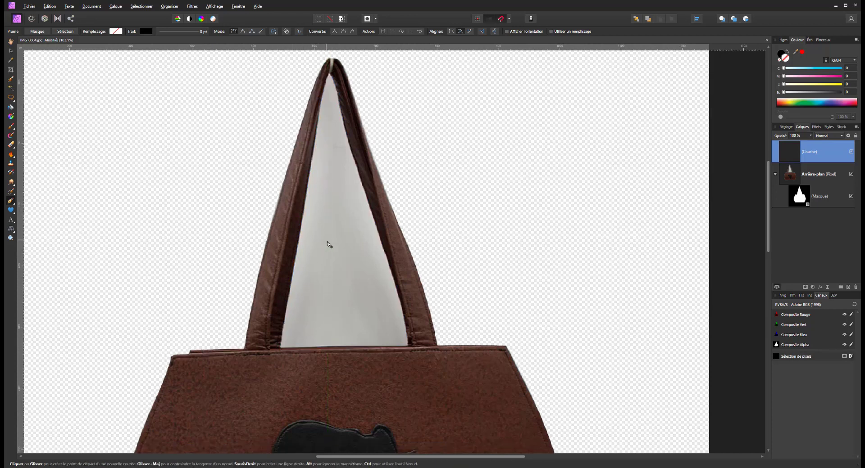
- Convert the path between the straps into a selection, erase that area from the Arrière-plan layer's mask, and deselect everything
click(65, 31)
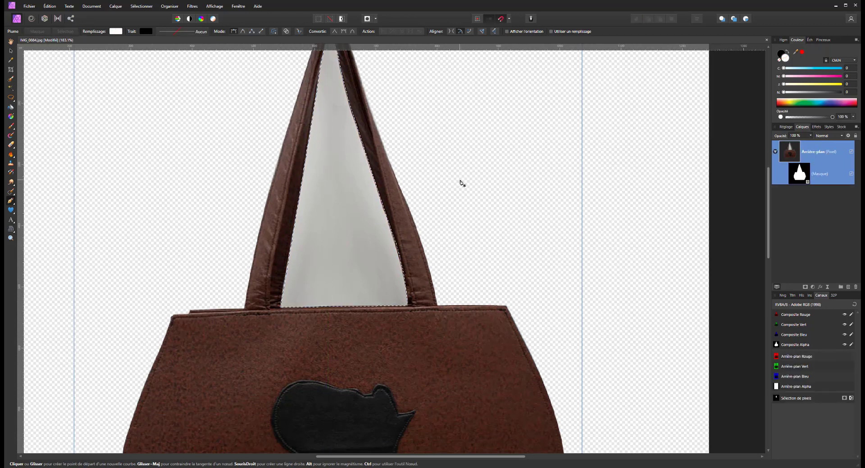
click(799, 183)
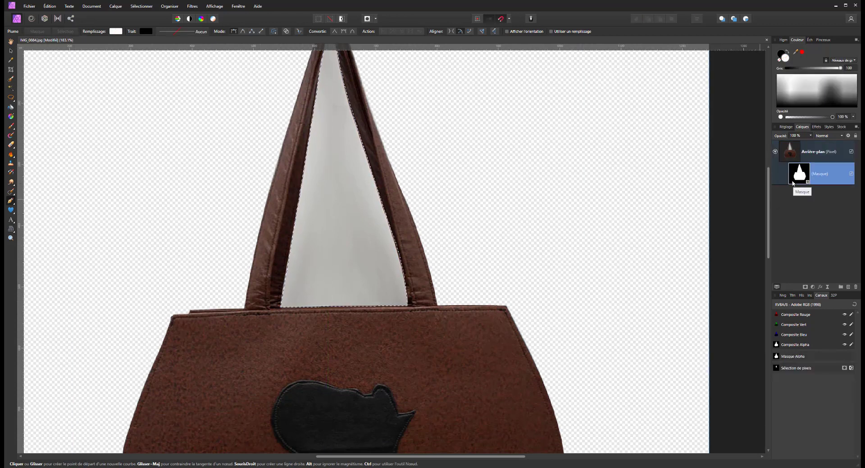
key(Delete)
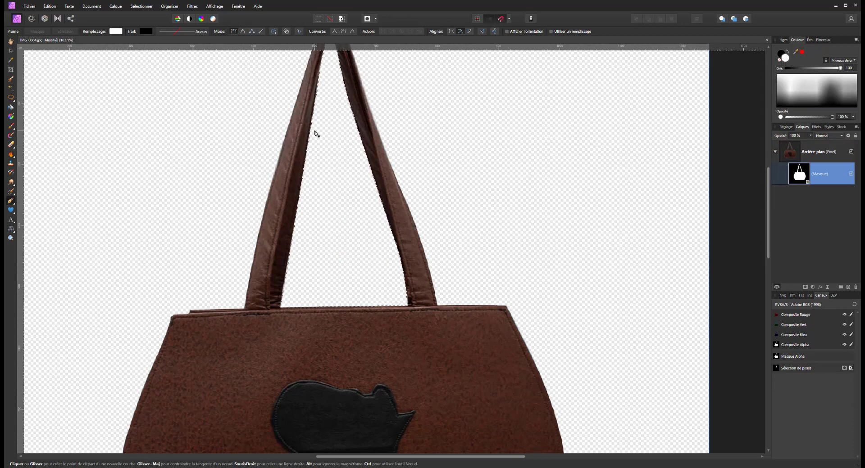
scroll(315, 133, down, 2)
scroll(315, 133, down, 3)
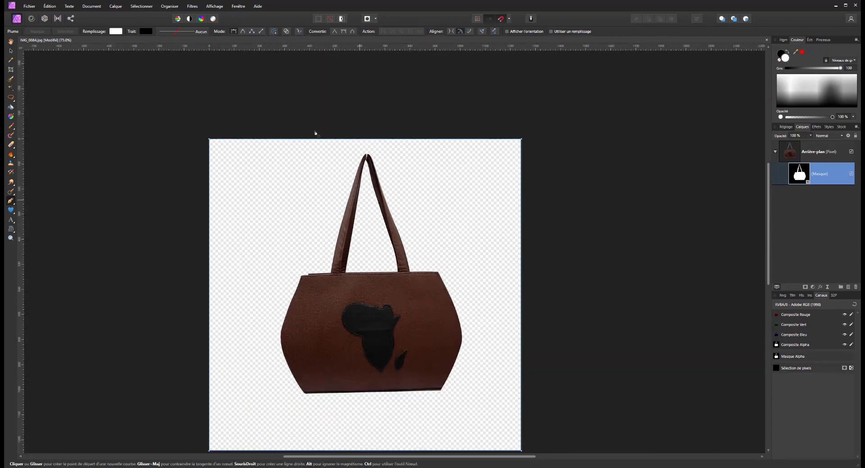
click(14, 51)
click(163, 141)
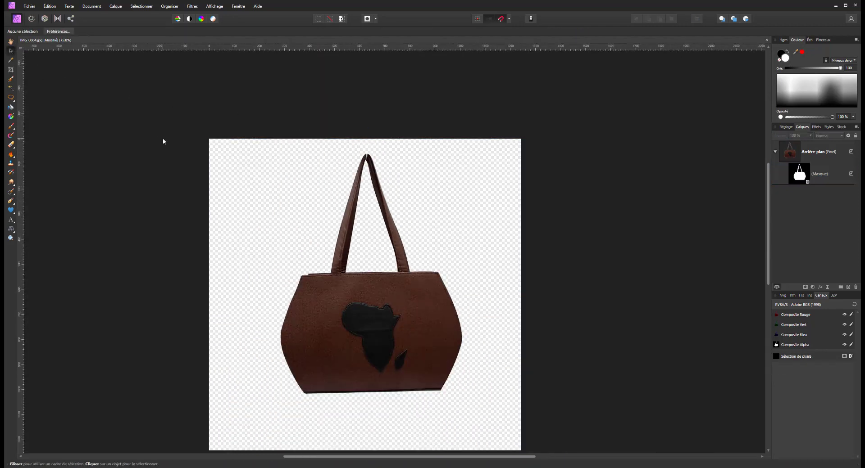
- Add a new pixel layer beneath the Arrière-plan layer and flood-fill it with white
drag(417, 324, 418, 345)
scroll(419, 329, down, 2)
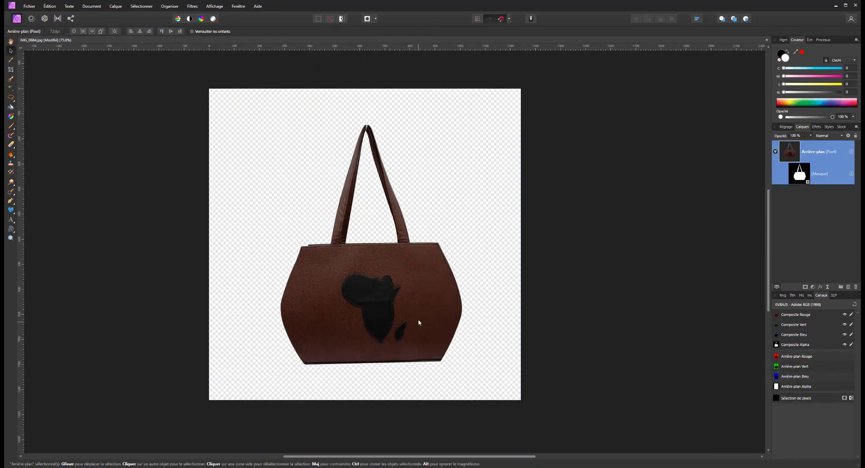
click(849, 288)
drag(810, 150, 811, 229)
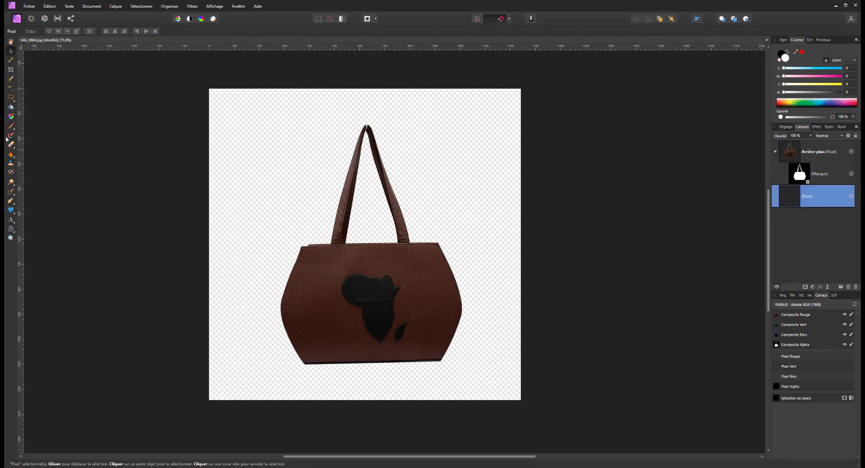
click(11, 107)
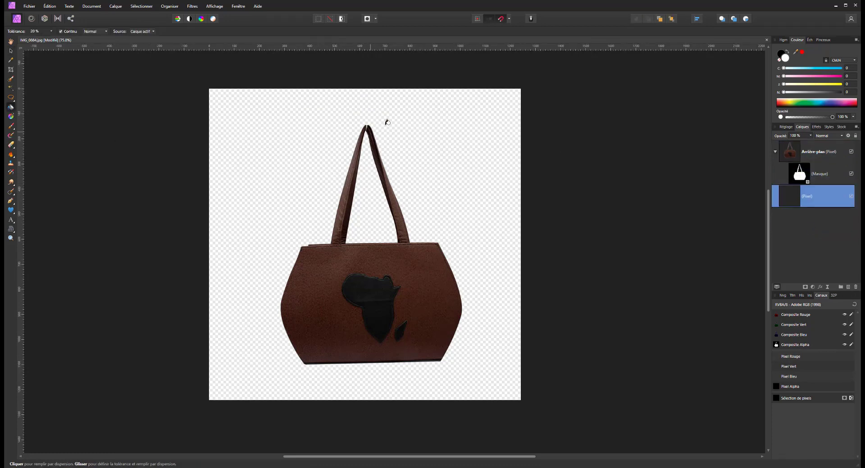
click(413, 122)
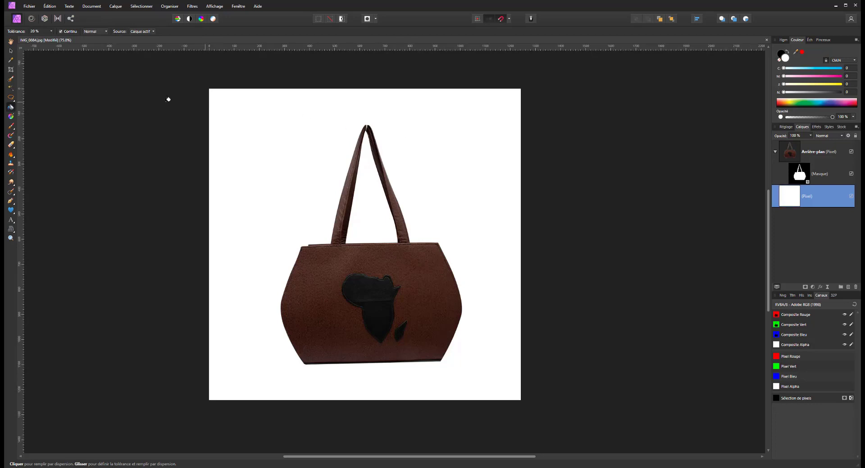
- Rotate the Arrière-plan layer slightly clockwise so that the bag's base sits level
click(11, 51)
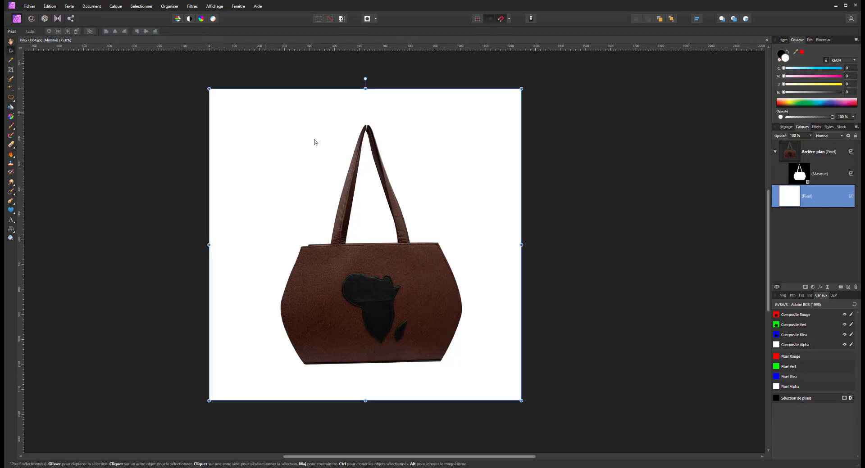
click(394, 278)
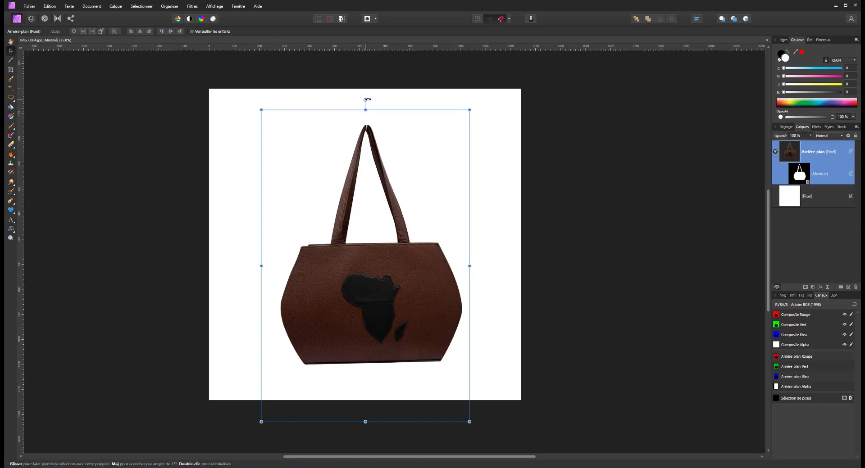
drag(367, 99, 369, 99)
scroll(361, 154, up, 1)
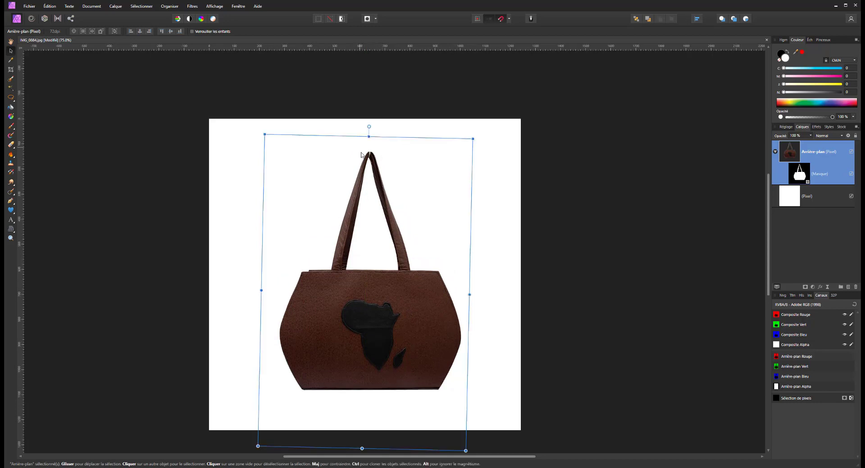
- Select the mask of the Arrière-plan layer for editing and activate the Paint Brush tool
scroll(361, 154, up, 5)
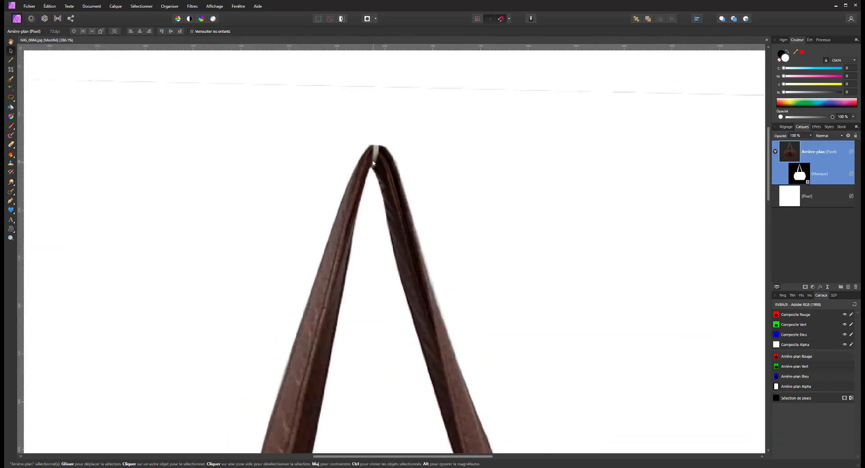
scroll(322, 149, down, 1)
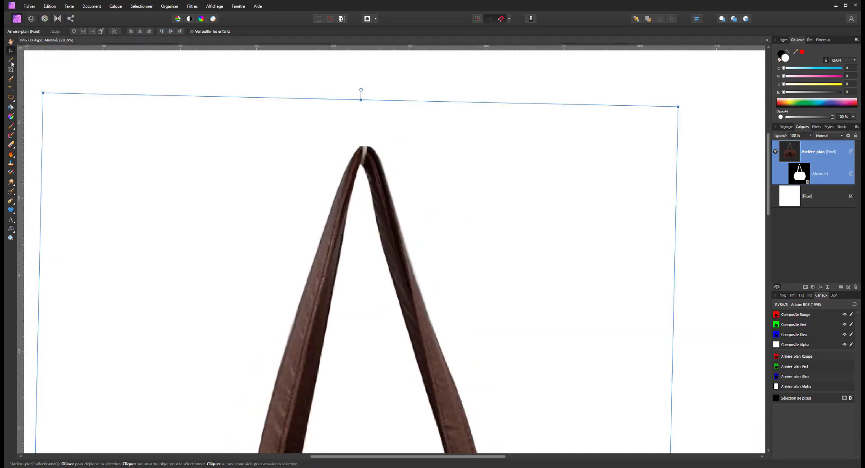
click(11, 192)
scroll(243, 204, down, 4)
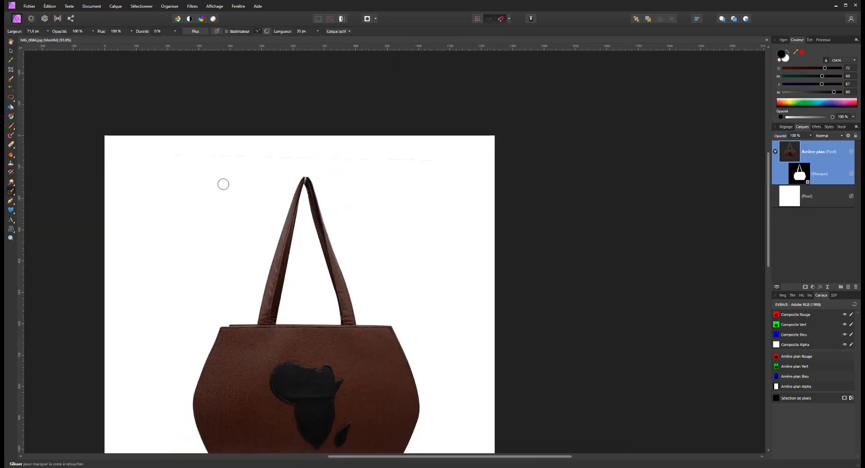
click(802, 175)
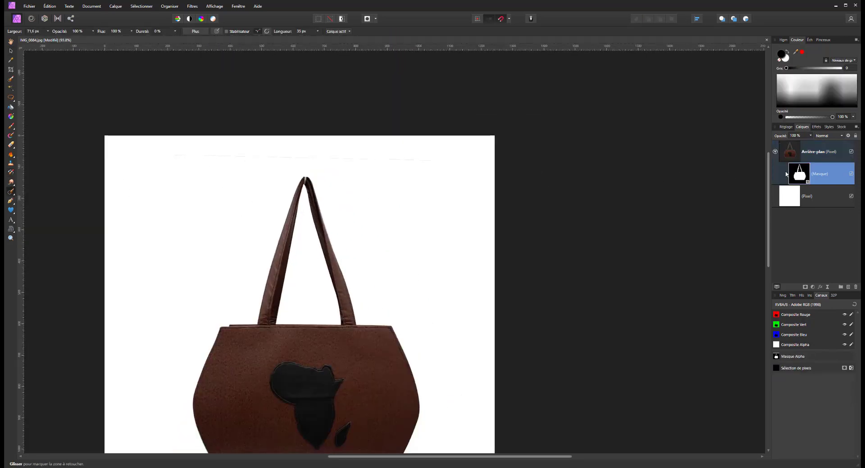
click(10, 126)
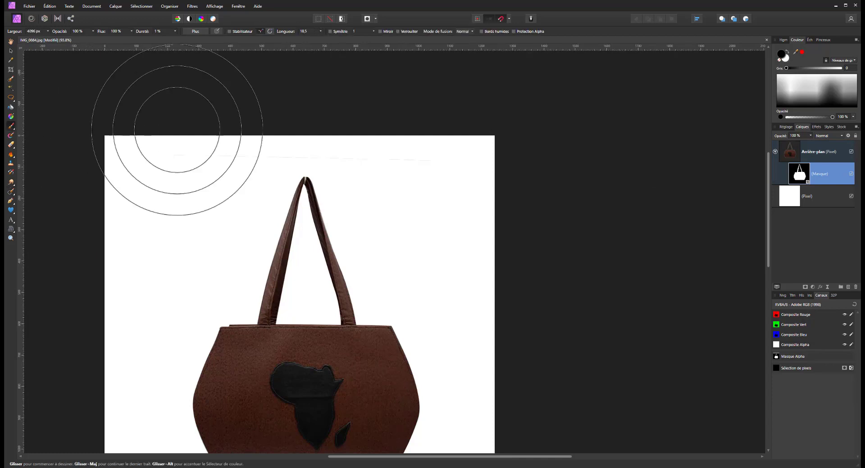
- Try to paint out the stray line above the straps on the mask with a very large soft brush
click(407, 195)
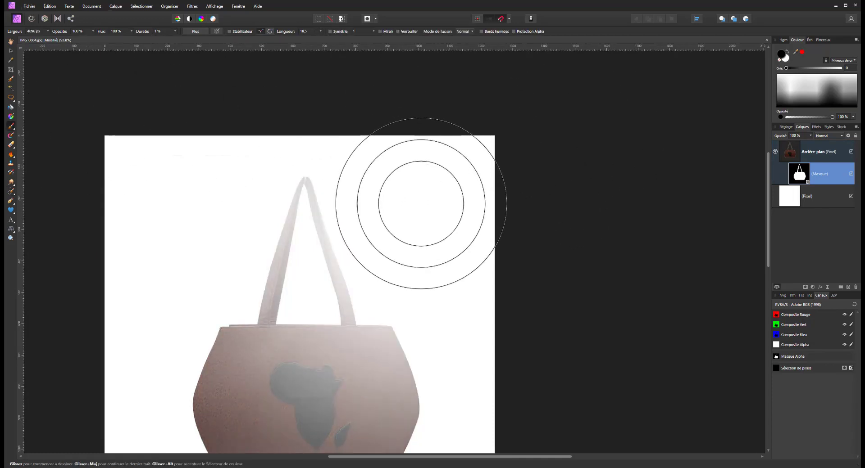
alt+drag(428, 201, 201, 180)
key(ctrl+z)
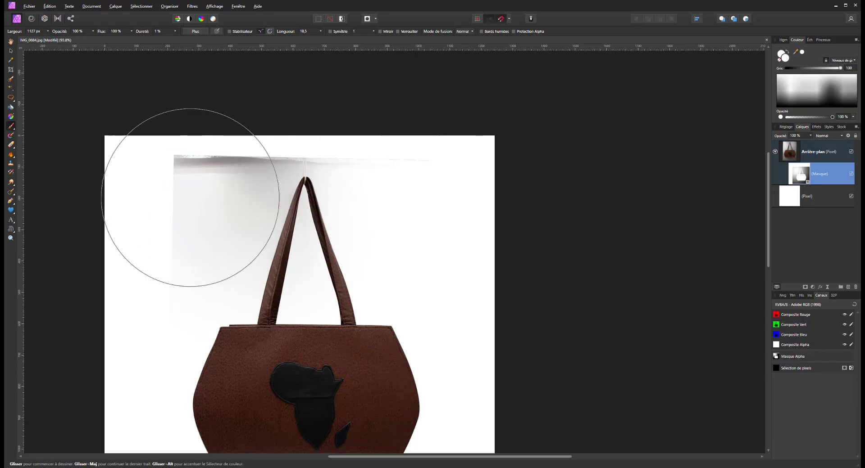
alt+drag(191, 200, 190, 200)
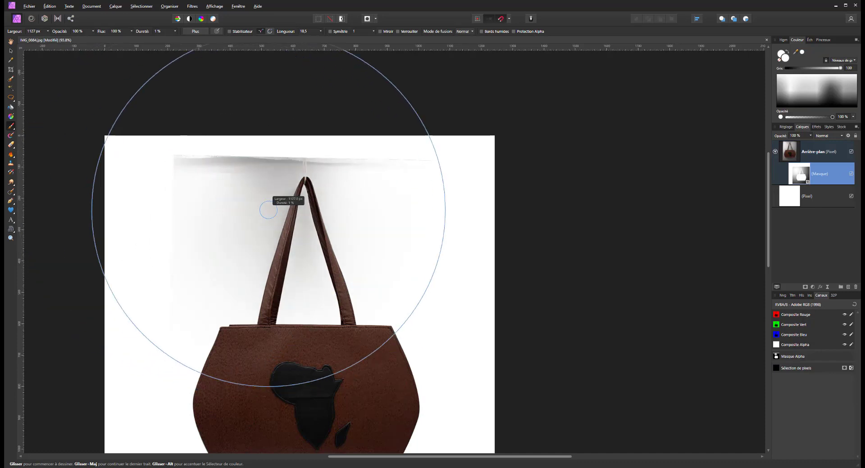
alt+drag(268, 210, 290, 210)
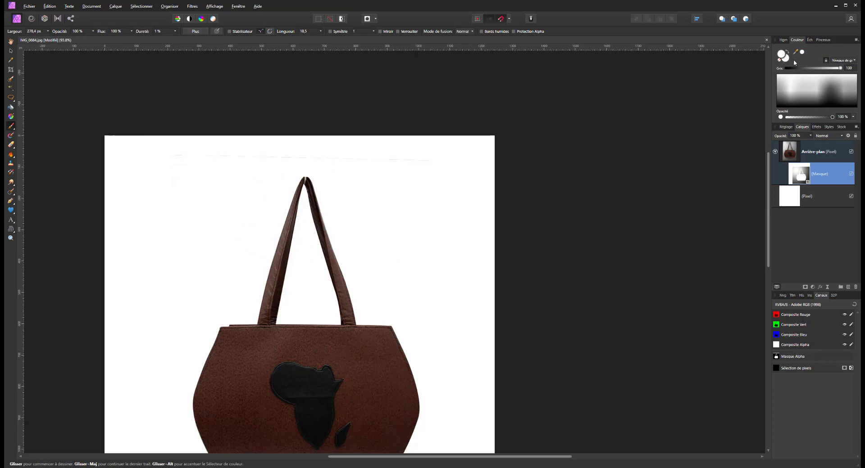
- Paint black (grey value 0) on the mask over the stray line above the straps, and reselect the Arrière-plan layer
drag(839, 69, 748, 70)
mouse_move(187, 156)
mouse_down()
mouse_move(158, 156)
mouse_move(379, 155)
mouse_up()
click(793, 153)
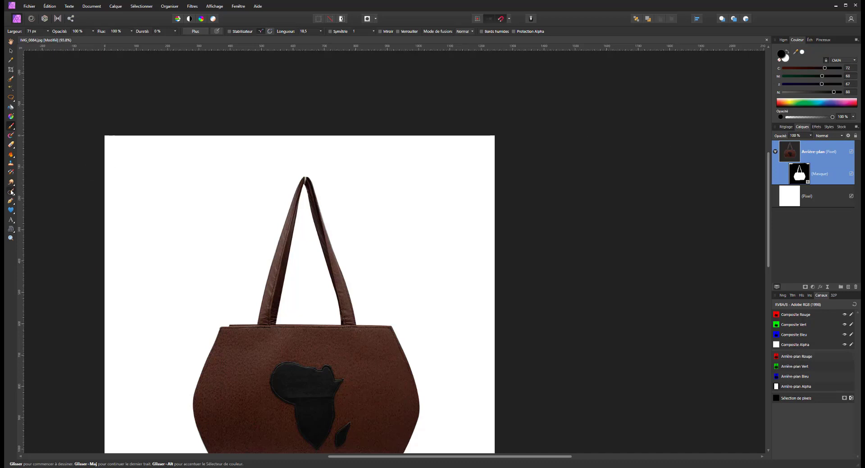
- Try to retouch the light gap at the top of the straps with the Healing Brush at 7.8 px width
click(11, 193)
click(36, 192)
scroll(306, 176, up, 2)
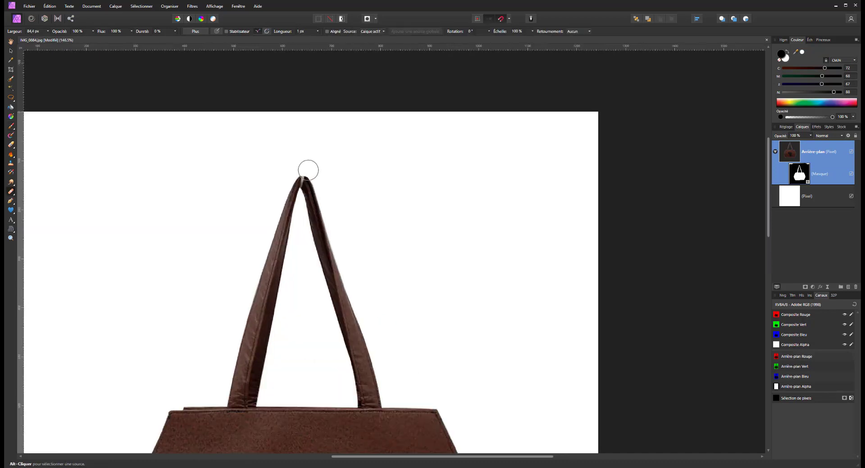
scroll(299, 180, up, 9)
drag(470, 210, 237, 193)
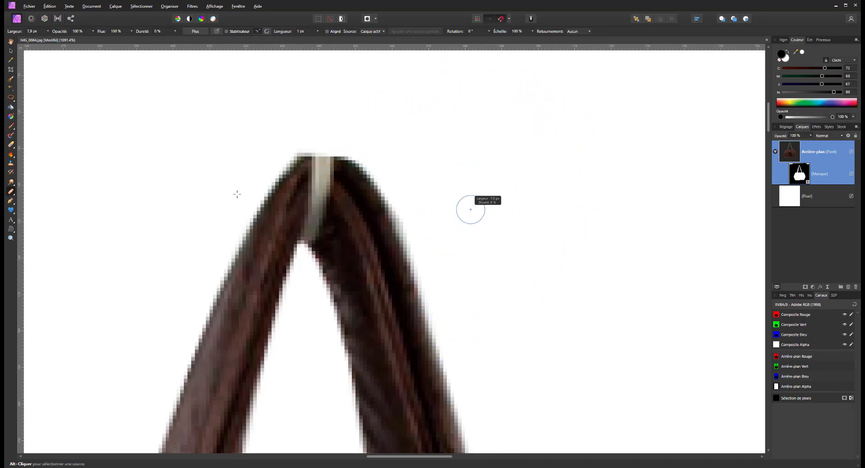
click(307, 237)
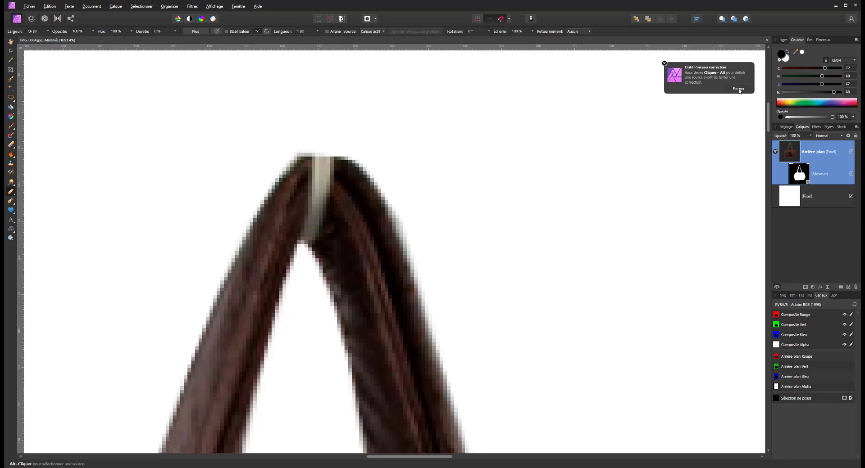
click(738, 90)
- Patch the light gap at the top of the straps with the Patch tool, using nearby dark leather as the source
click(11, 194)
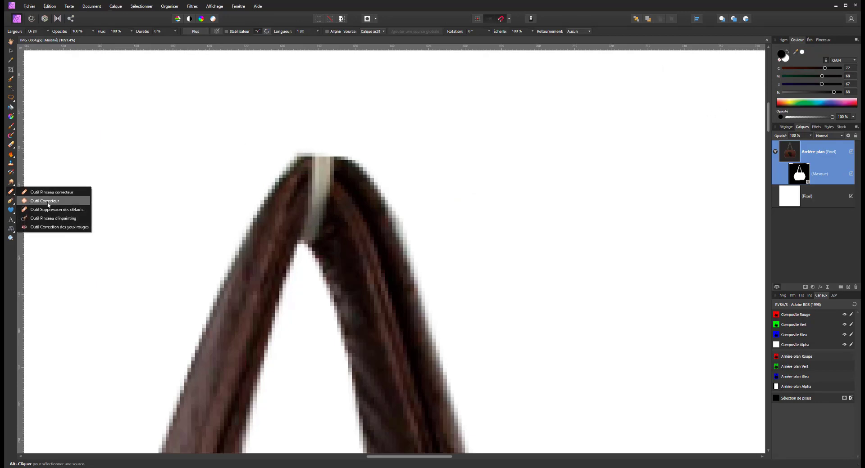
click(47, 202)
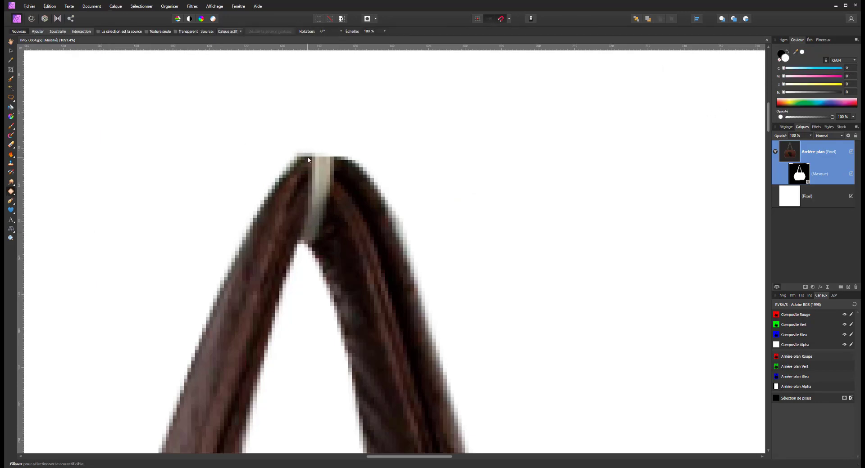
mouse_move(299, 201)
mouse_down()
mouse_move(304, 241)
mouse_move(317, 243)
mouse_move(332, 157)
mouse_up()
click(343, 230)
drag(314, 156, 296, 187)
mouse_move(314, 244)
mouse_down()
mouse_move(336, 180)
mouse_move(334, 158)
mouse_up()
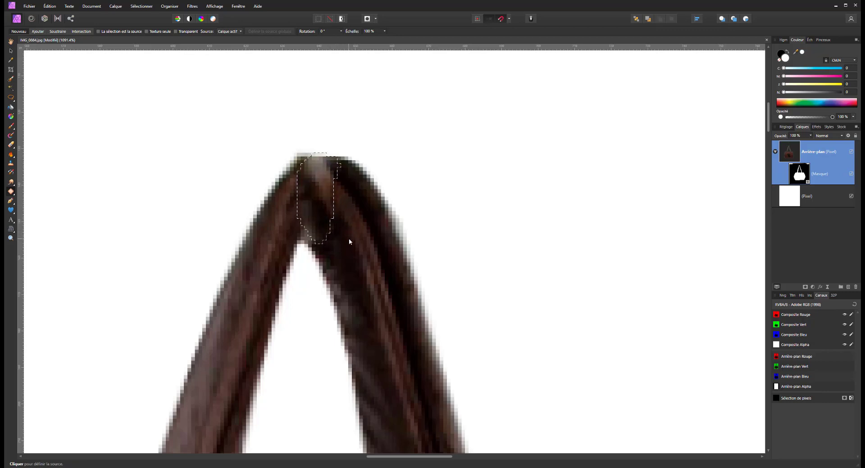
click(349, 240)
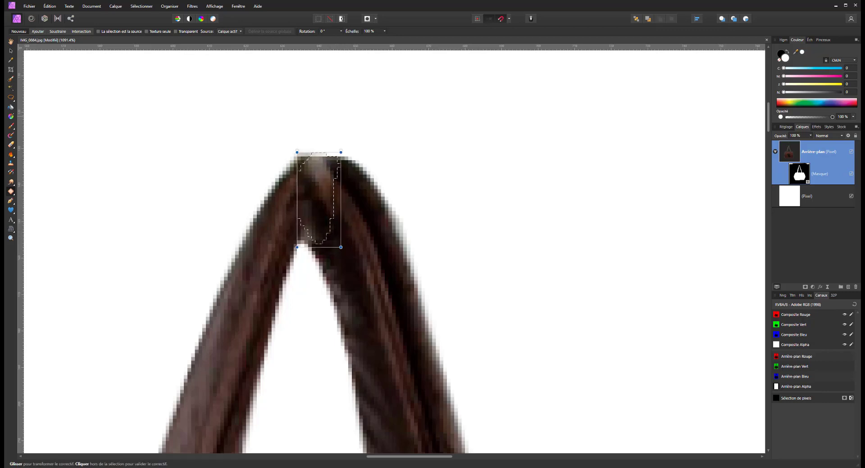
click(11, 51)
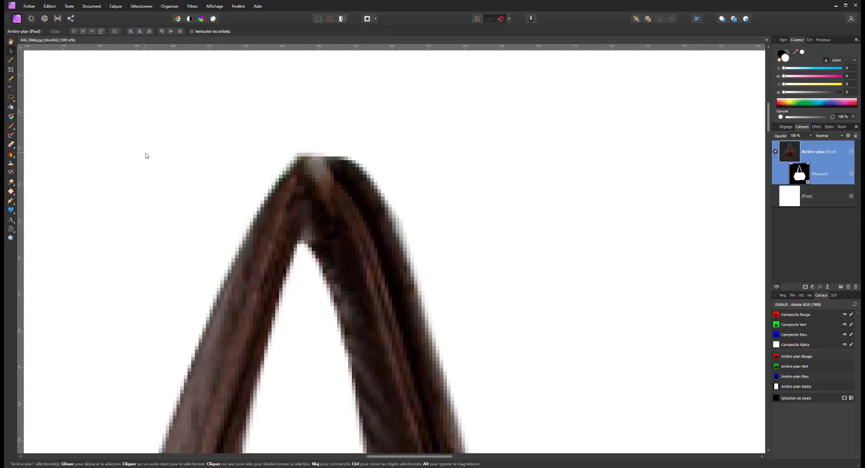
- Add a Levels adjustment above the handbag layer with the white level at 64 % and gamma at 0,974
key(ctrl+minus)
key(ctrl+minus)
key(ctrl+minus)
key(ctrl+minus)
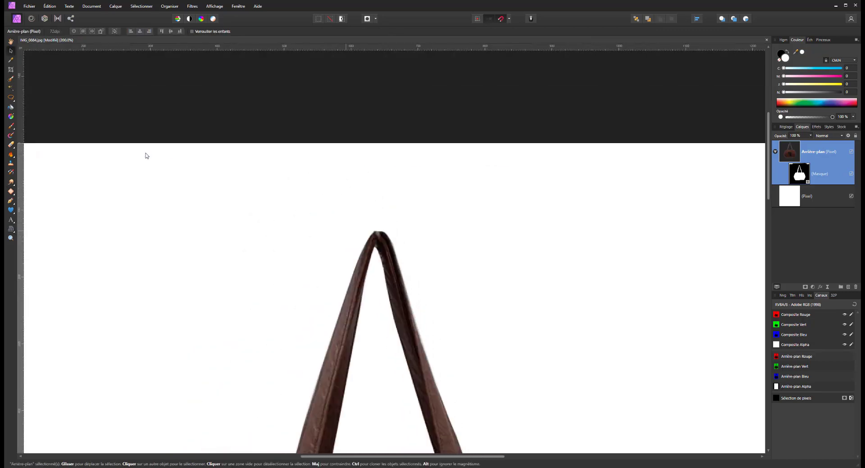
key(ctrl+minus)
key(ctrl+minus)
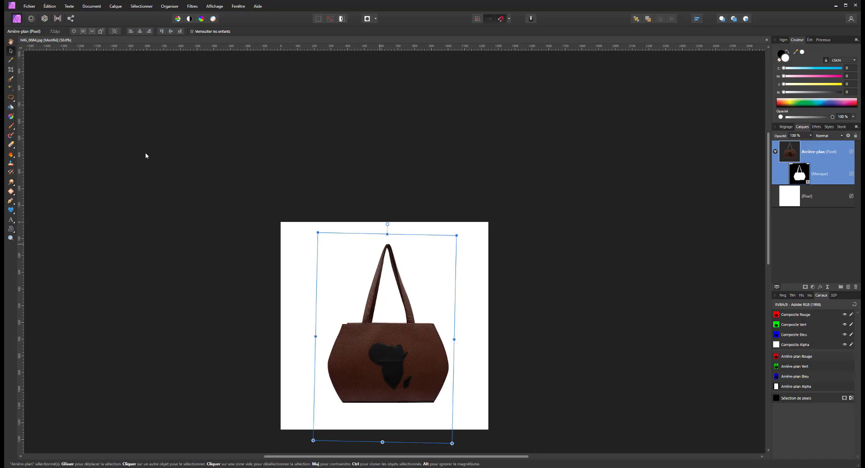
scroll(212, 204, down, 2)
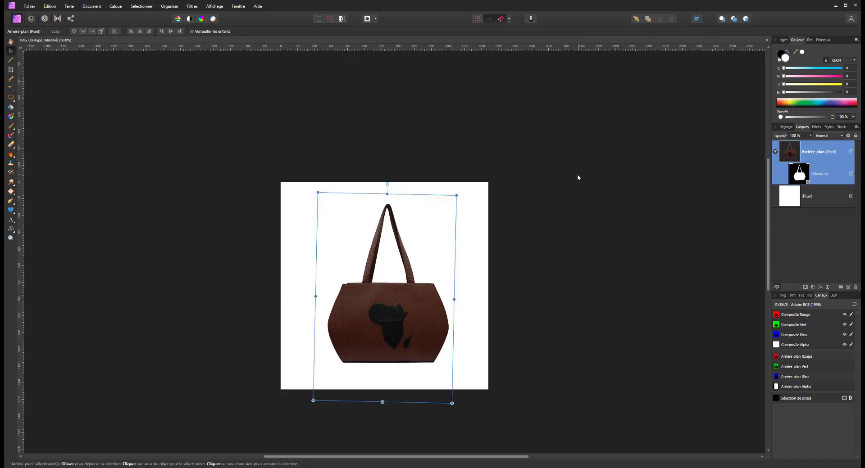
click(813, 288)
click(806, 294)
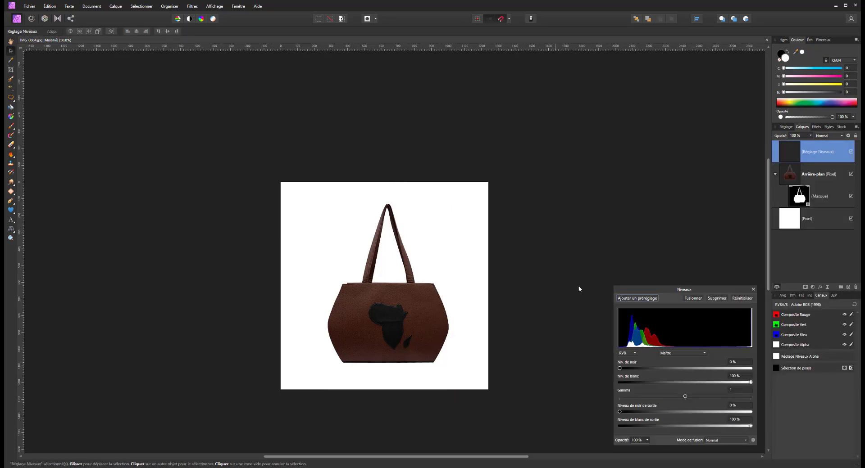
mouse_move(620, 369)
mouse_down()
mouse_move(646, 369)
mouse_move(624, 373)
mouse_up()
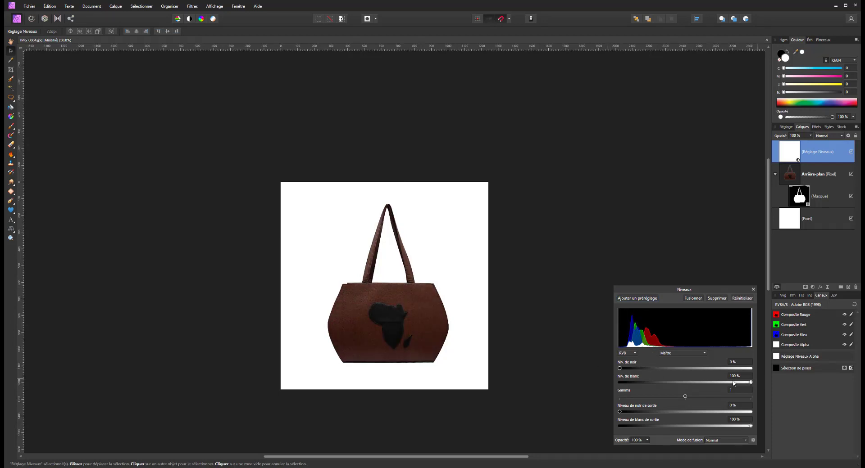
mouse_move(743, 384)
mouse_down()
mouse_move(704, 383)
mouse_move(669, 397)
mouse_move(680, 396)
mouse_up()
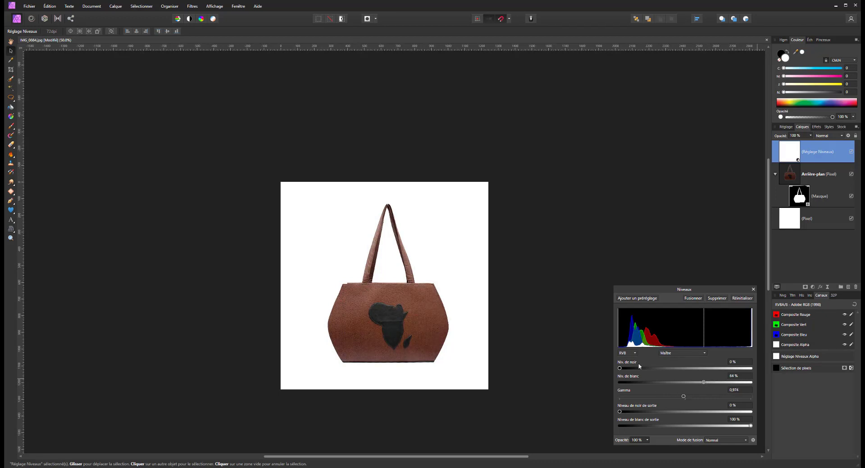
- Compare the handbag with and without the Levels adjustment, and set its black level to 1 %
click(852, 152)
click(851, 153)
click(852, 152)
click(852, 152)
drag(619, 369, 622, 370)
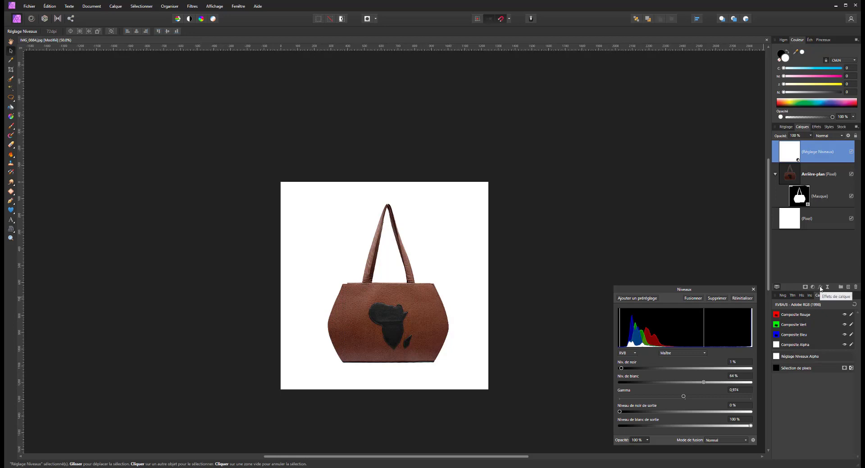
- Add a Recolor adjustment above the Levels layer and reduce its opacity to 6 %
click(811, 288)
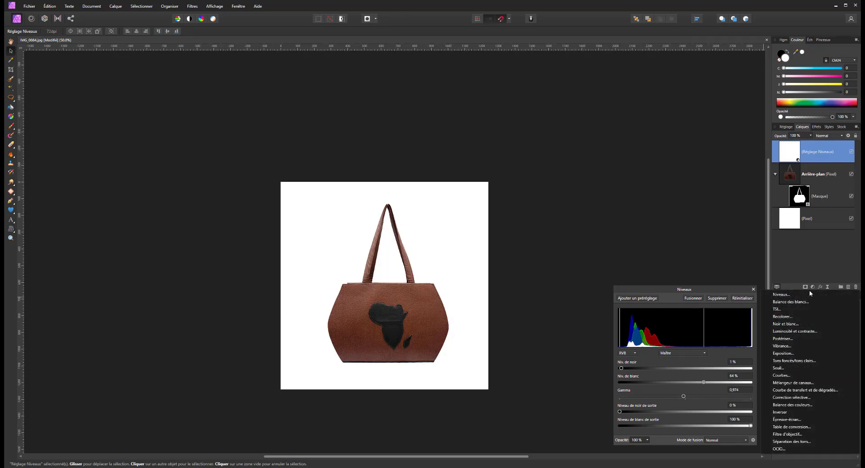
click(798, 317)
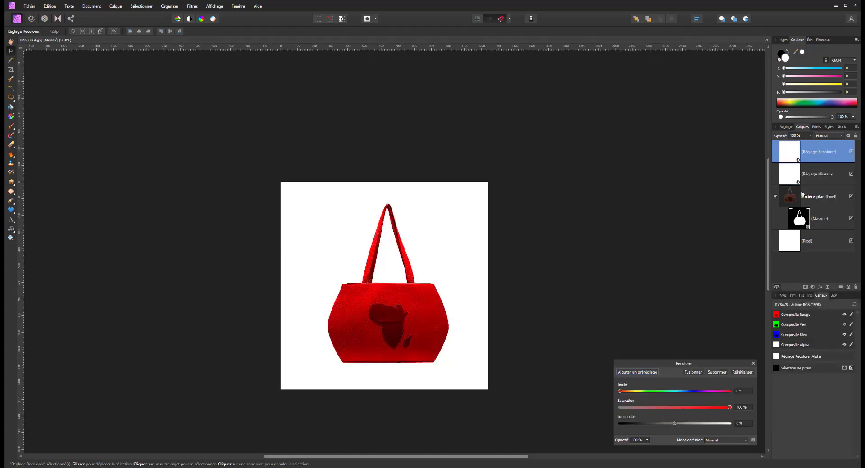
click(810, 135)
drag(783, 144, 768, 147)
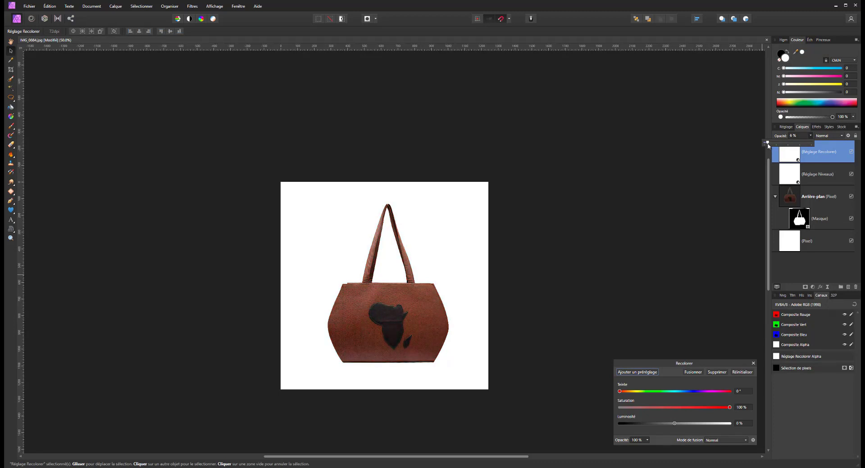
- Set the Recolor adjustment's hue to 27,4° and its layer opacity to 14 %
click(620, 392)
drag(650, 394, 632, 396)
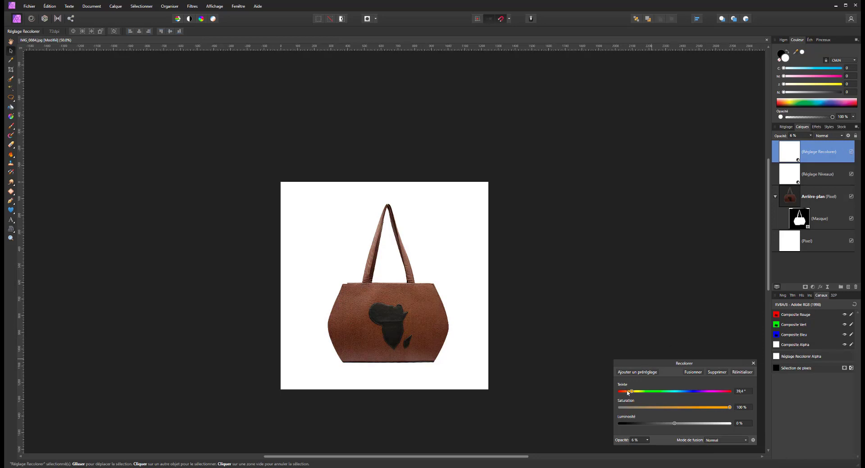
drag(630, 392, 629, 392)
click(810, 135)
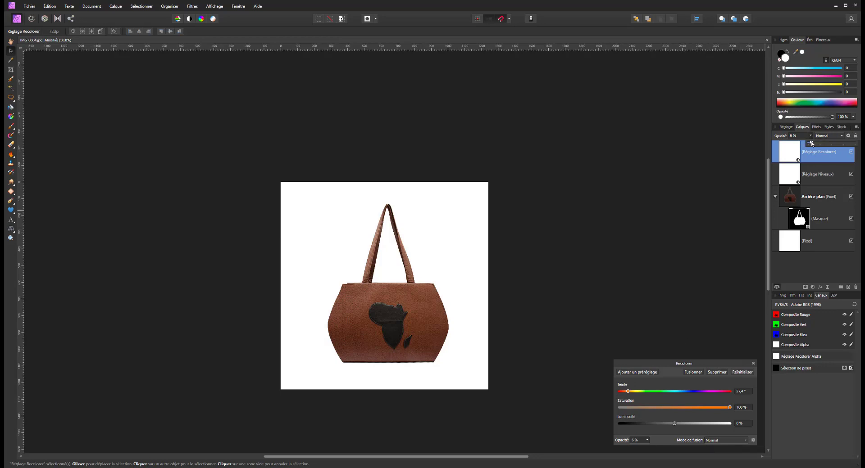
drag(811, 142, 815, 143)
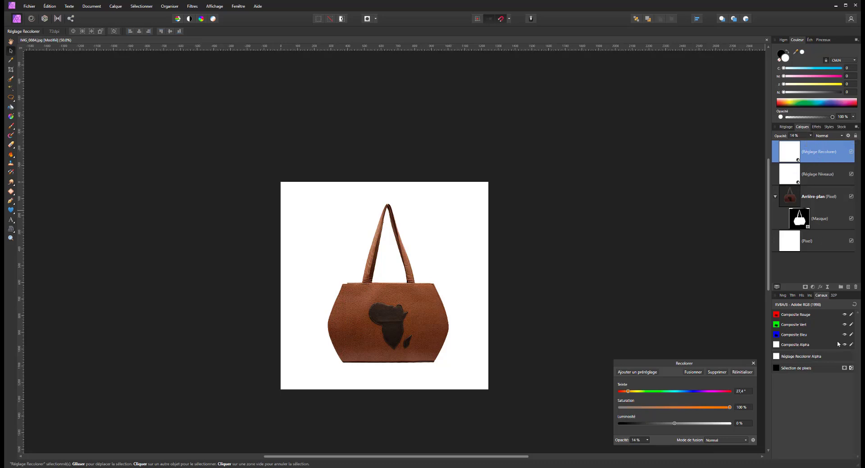
- Start the Clarity sharpening filter on the Arrière-plan layer with a strength of 30 %
click(792, 199)
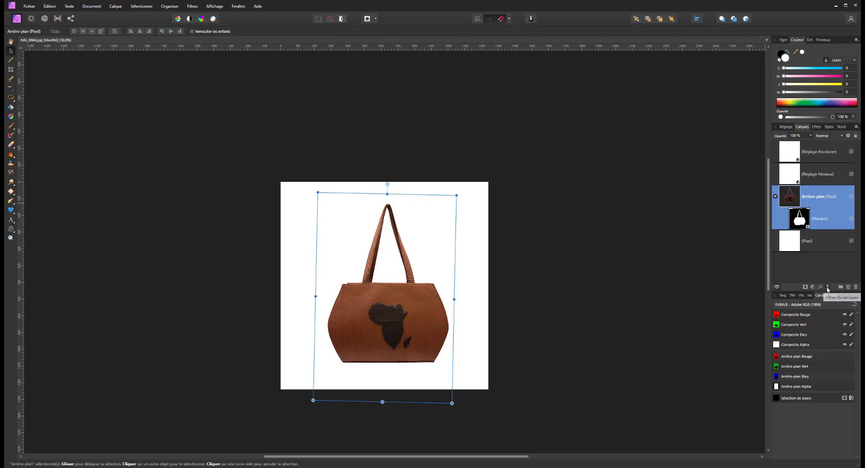
click(827, 289)
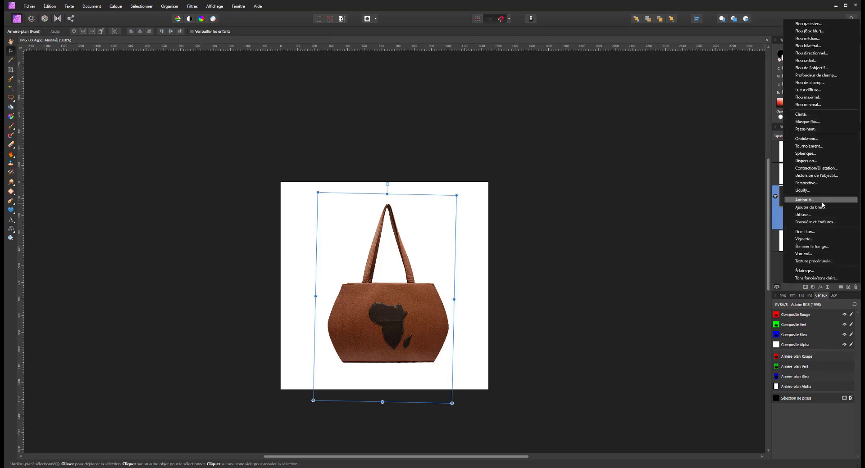
click(192, 7)
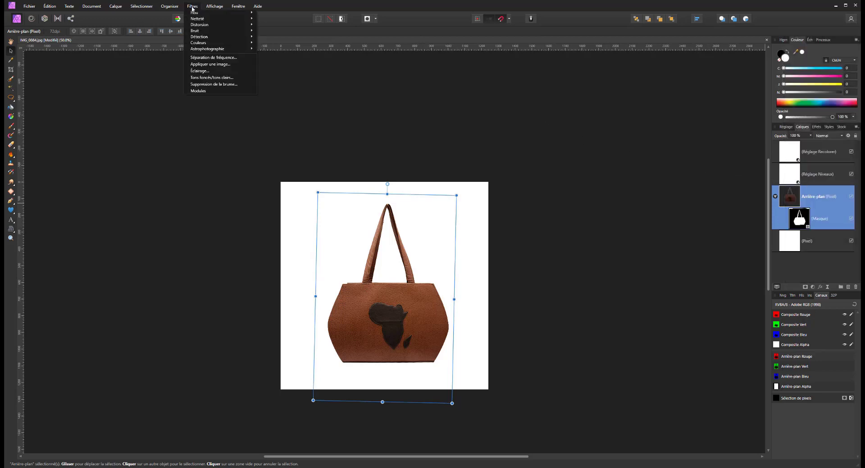
mouse_move(203, 21)
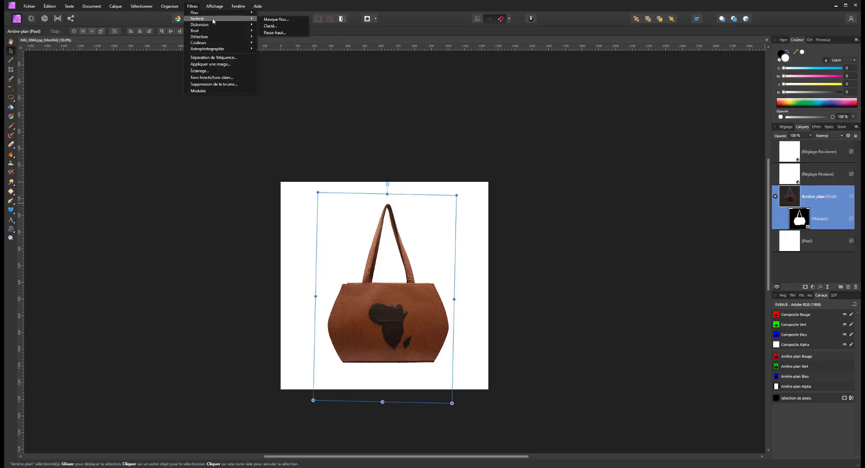
click(272, 26)
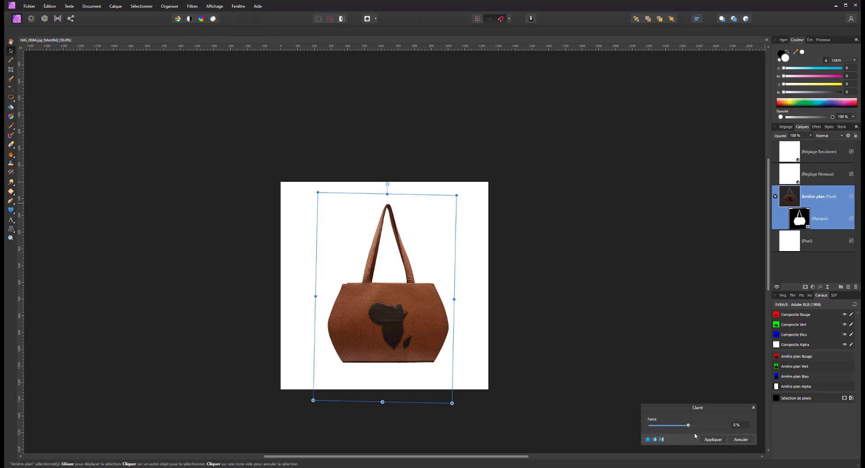
mouse_move(688, 426)
mouse_down()
mouse_move(721, 427)
mouse_move(674, 427)
mouse_move(721, 431)
mouse_move(682, 424)
mouse_move(714, 427)
mouse_move(685, 425)
mouse_move(700, 426)
mouse_up()
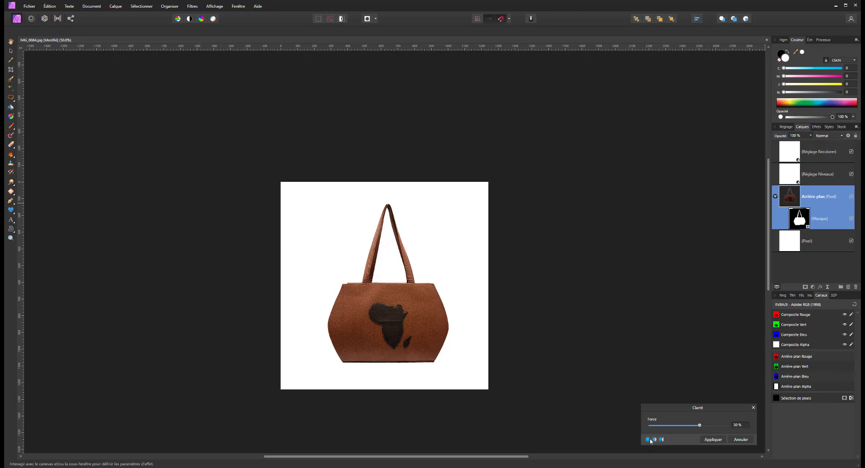
- Compare the Clarity effect in split and mirror views, raise its strength beyond 30 %, apply it, and deselect the layer
click(654, 440)
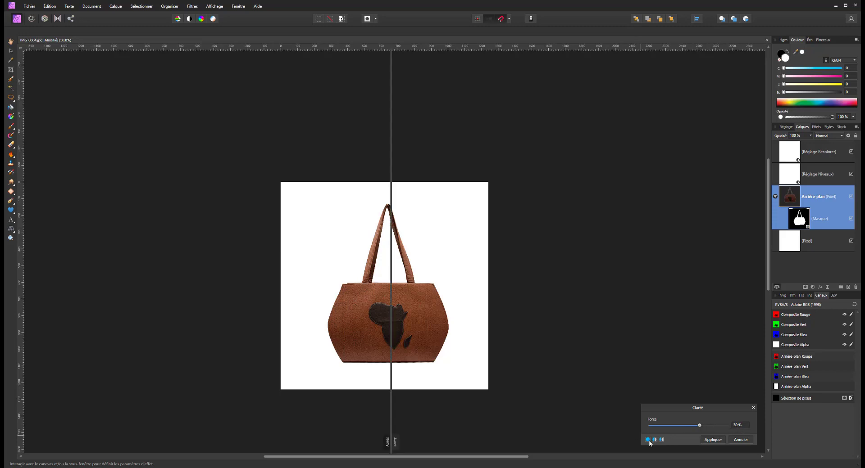
click(648, 440)
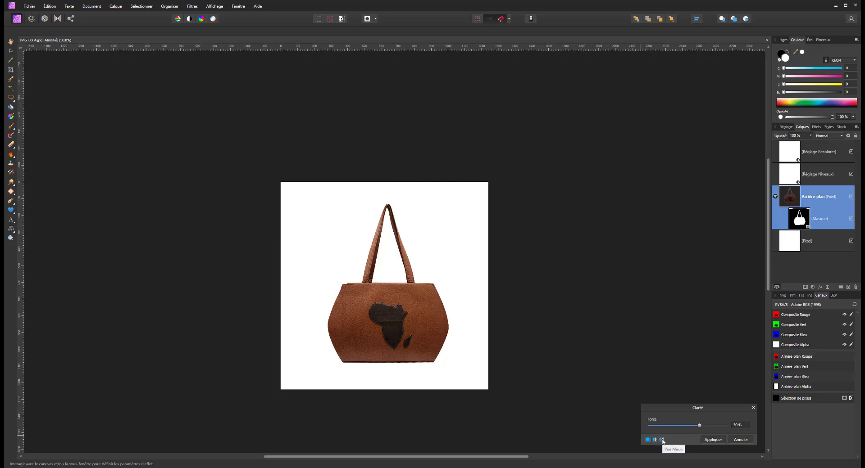
click(661, 440)
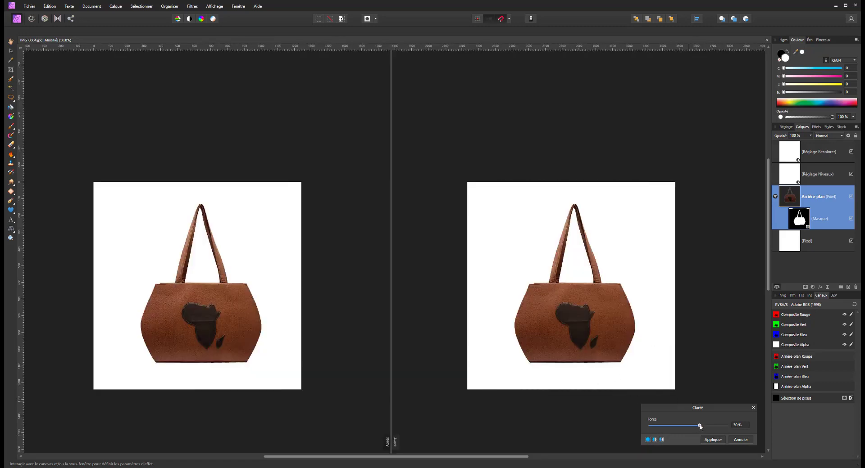
drag(698, 426, 724, 426)
scroll(160, 328, up, 1)
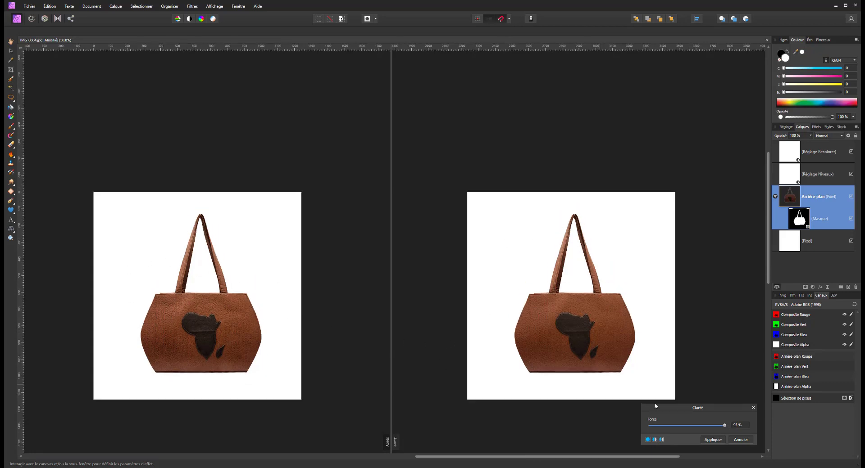
drag(724, 426, 711, 429)
click(713, 439)
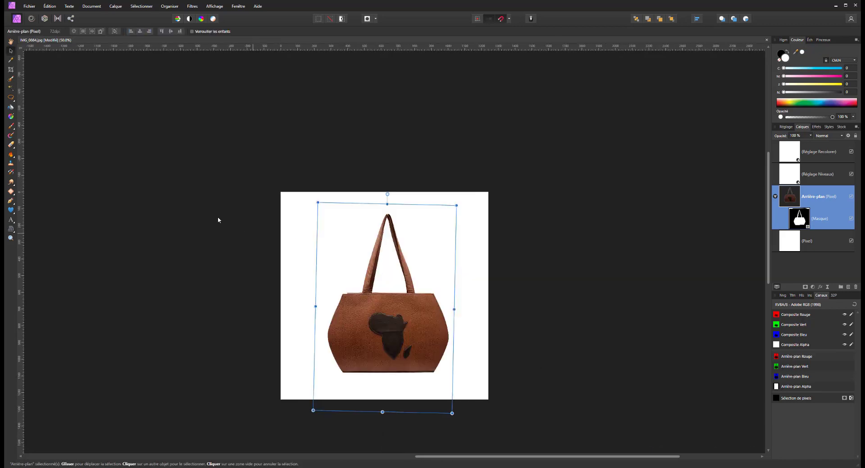
click(269, 204)
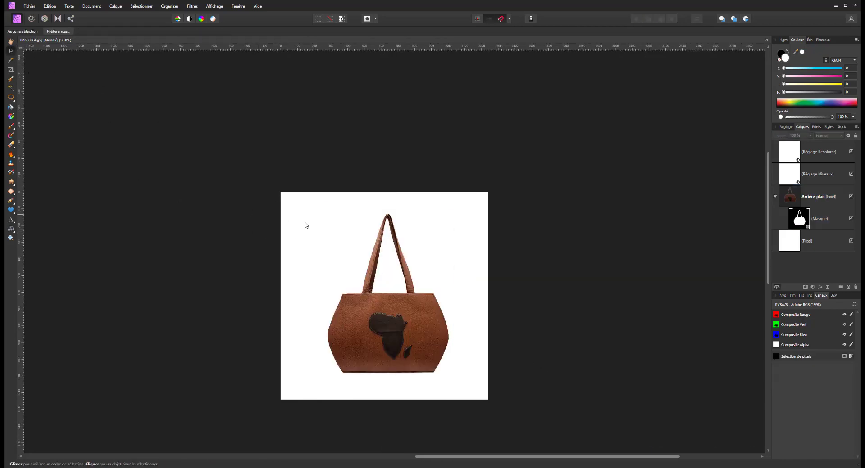